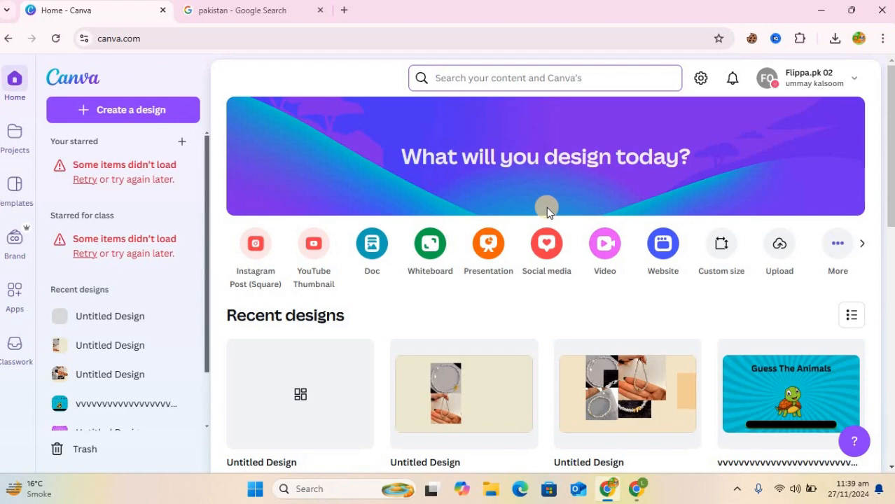
Create a new blank Video (1080p) design at 1920 × 1080.
{"action": "left_click", "coordinate": [606, 247]}
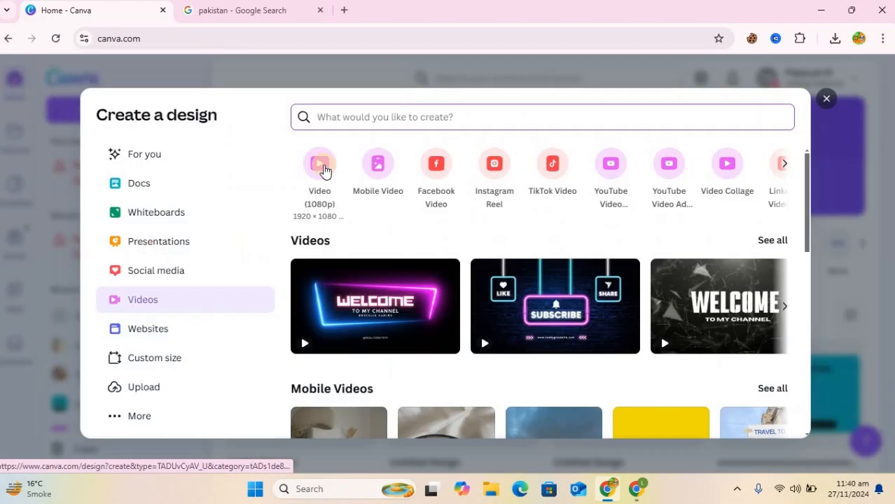
{"action": "left_click", "coordinate": [322, 166]}
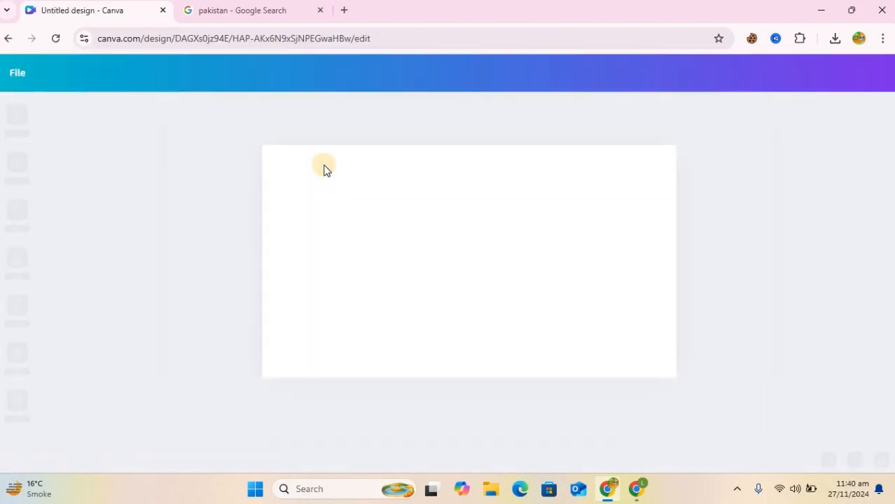
Add the sunset Minar-e-Pakistan tower photo from Elements and set it as the page background.
{"action": "left_click", "coordinate": [16, 165]}
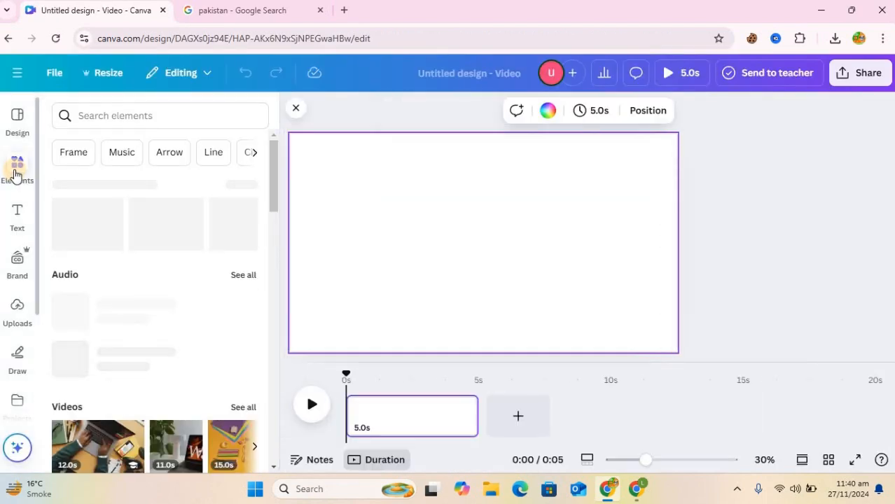
{"action": "left_click", "coordinate": [252, 230]}
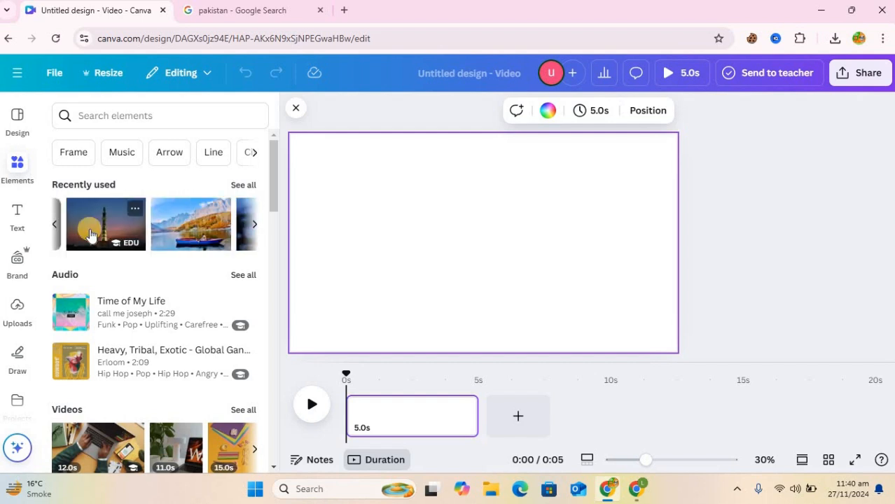
{"action": "left_click", "coordinate": [89, 231]}
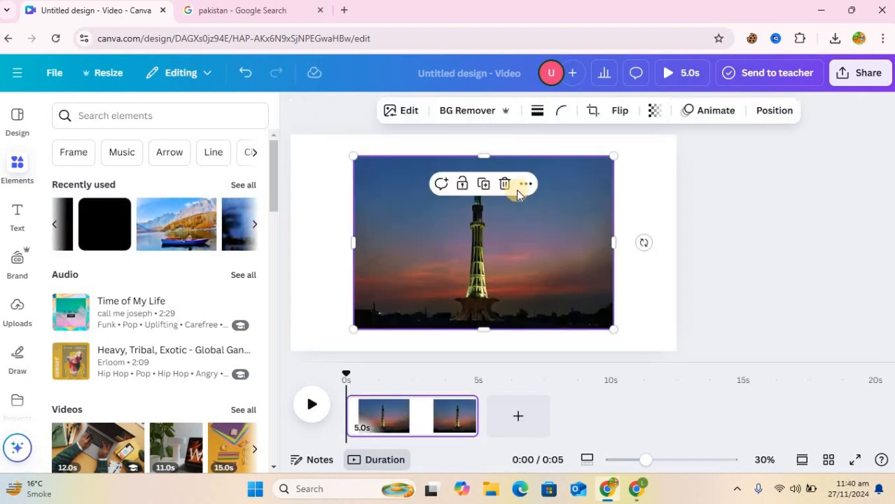
{"action": "left_click", "coordinate": [523, 191]}
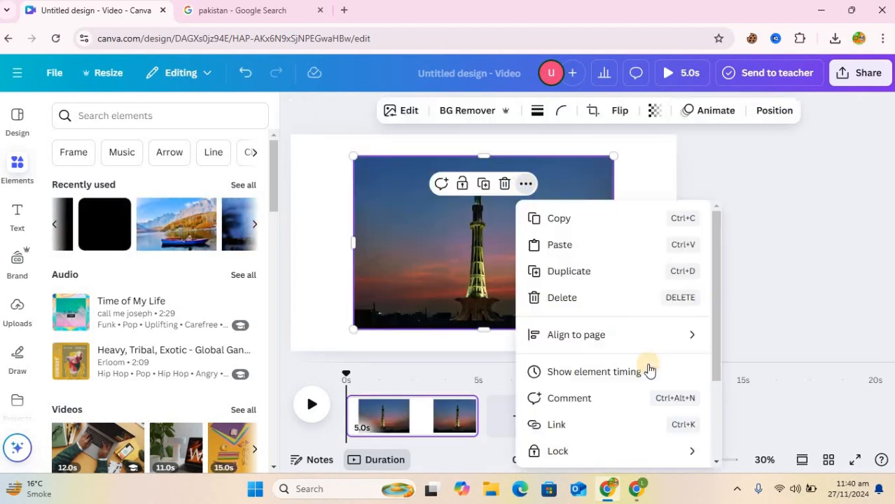
{"action": "scroll", "coordinate": [608, 408], "scroll_direction": "down", "scroll_amount": 3}
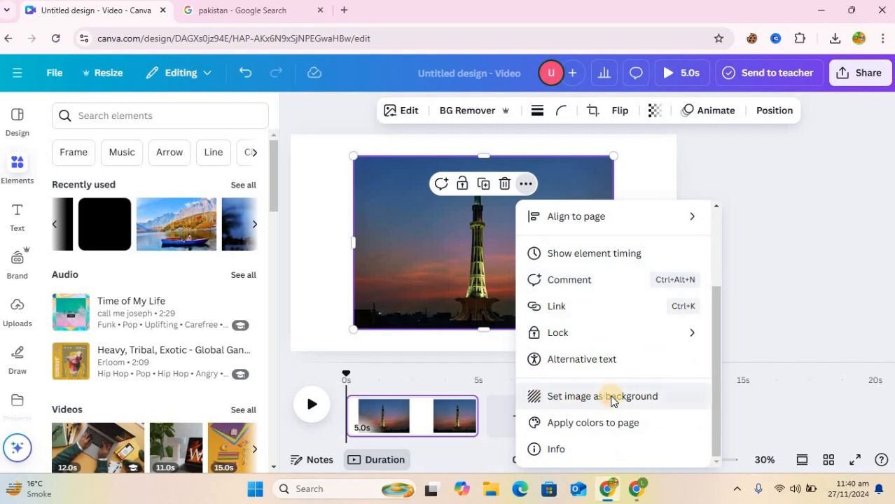
{"action": "left_click", "coordinate": [612, 398]}
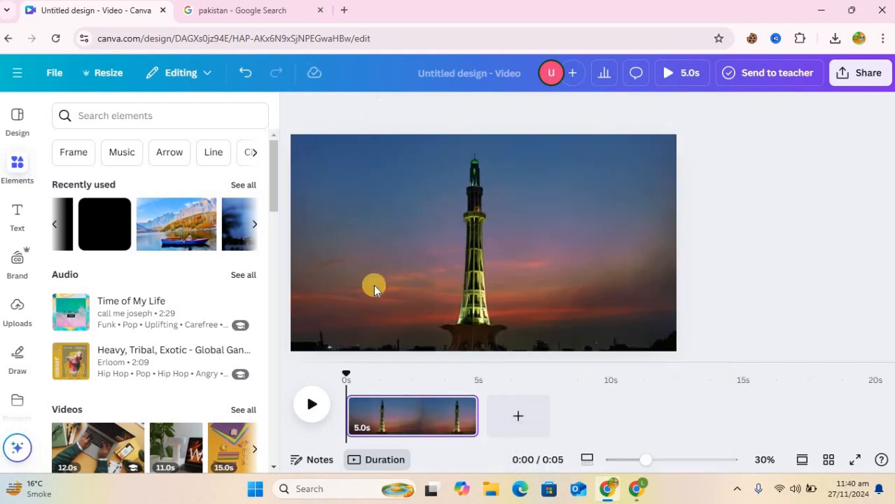
Add a second page and stretch a square shape to cover the whole page.
{"action": "left_click", "coordinate": [522, 418]}
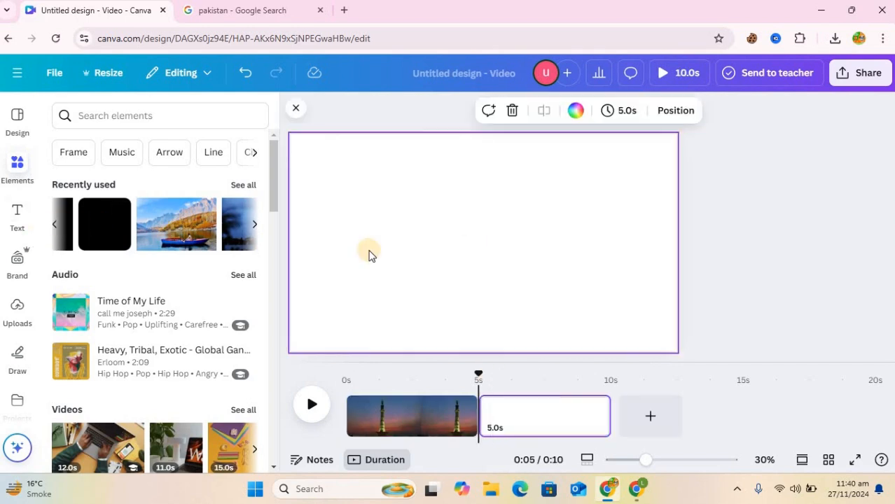
{"action": "left_click", "coordinate": [220, 231]}
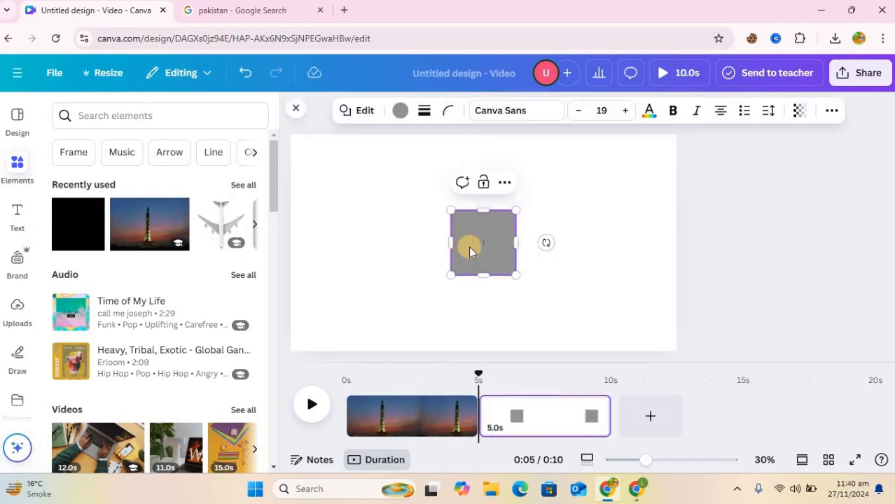
{"action": "left_click_drag", "start_coordinate": [335, 223], "coordinate": [317, 235]}
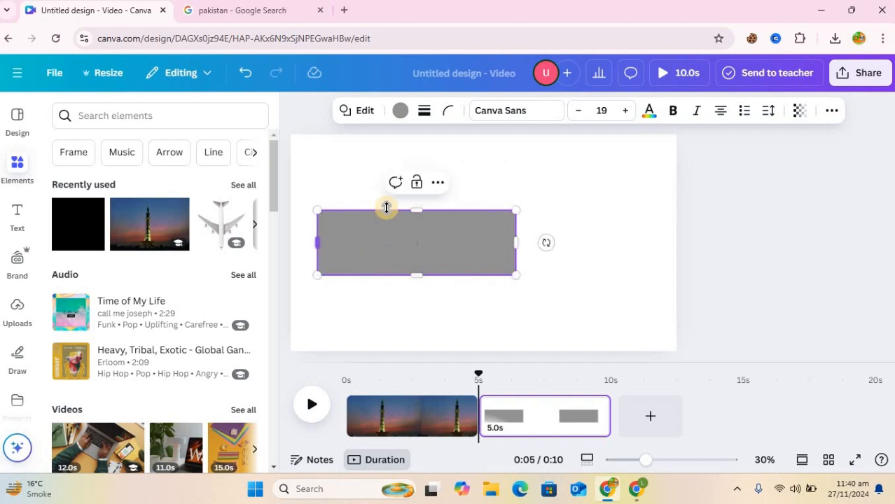
{"action": "left_click_drag", "start_coordinate": [418, 188], "coordinate": [419, 156]}
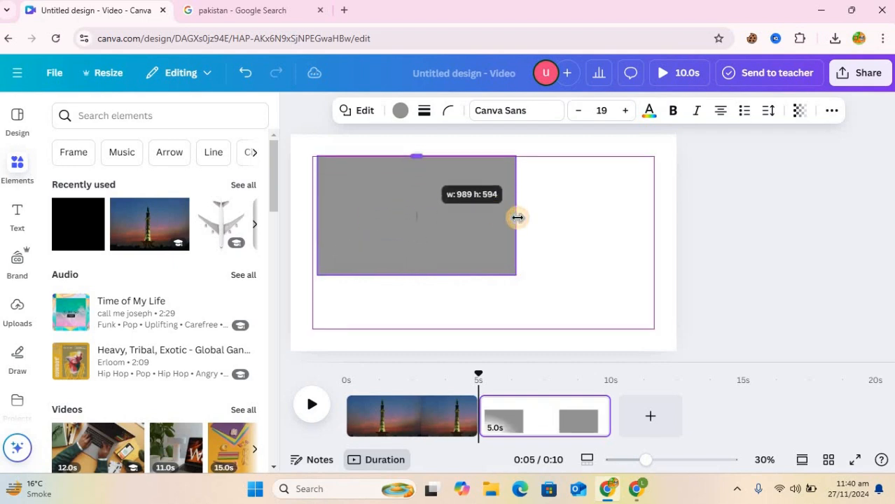
{"action": "left_click_drag", "start_coordinate": [517, 216], "coordinate": [656, 222]}
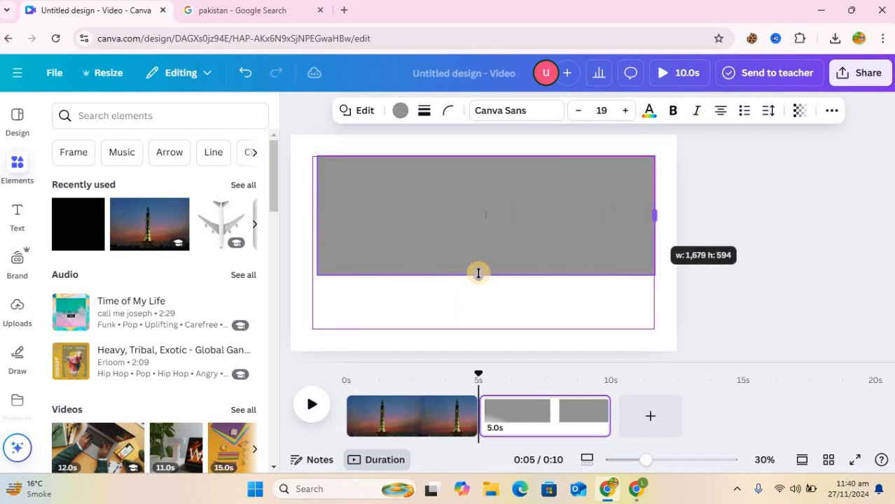
{"action": "left_click_drag", "start_coordinate": [482, 275], "coordinate": [479, 334]}
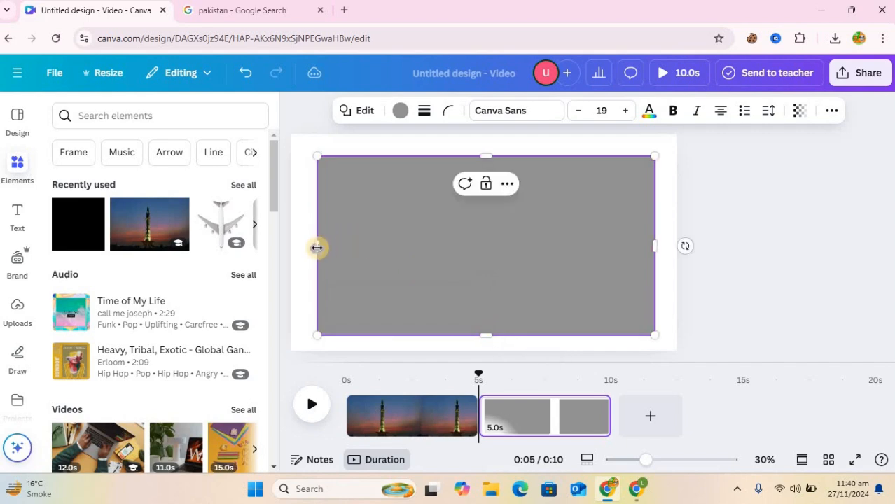
{"action": "left_click_drag", "start_coordinate": [311, 247], "coordinate": [305, 247]}
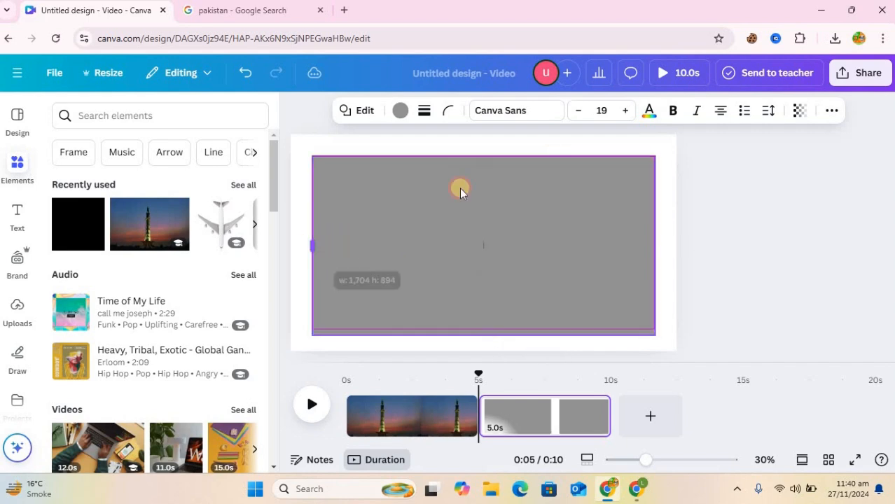
Colour the page-covering rectangle black.
{"action": "left_click", "coordinate": [401, 112]}
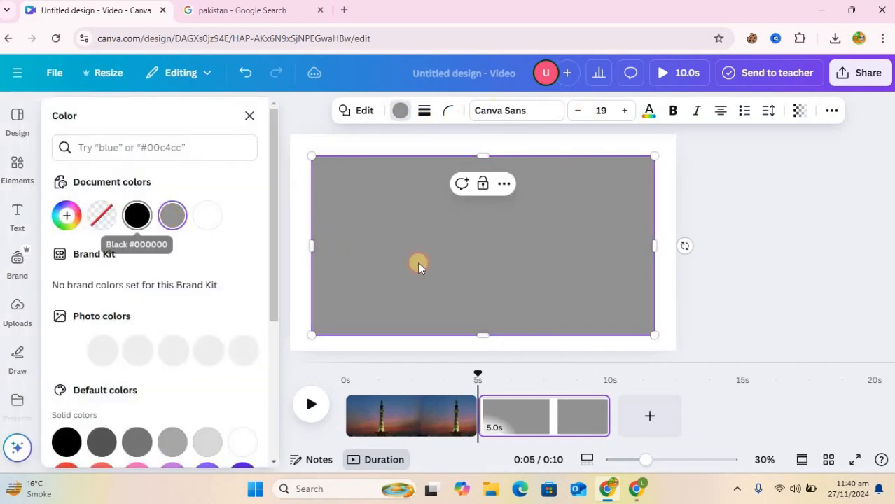
{"action": "left_click", "coordinate": [252, 117]}
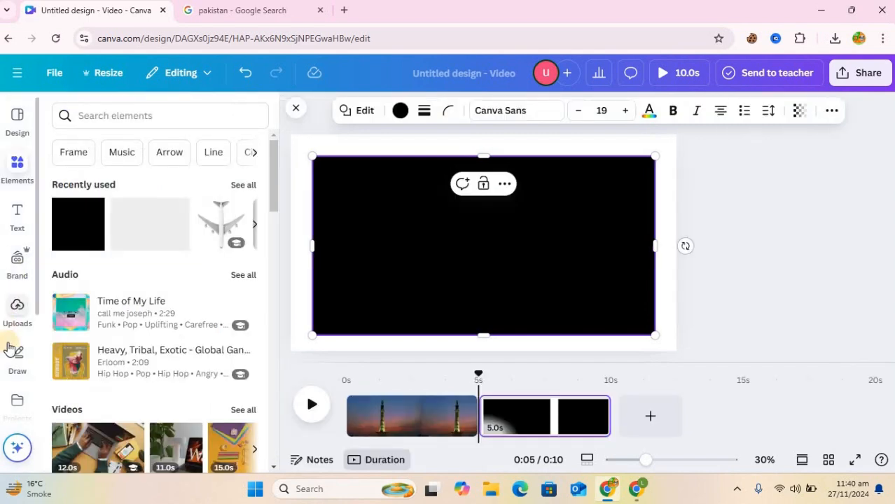
{"action": "scroll", "coordinate": [9, 348], "scroll_direction": "down", "scroll_amount": 3}
In the TypeGradient app, replace the main text with 'Pakistan' and set line height to -3.3.
{"action": "left_click", "coordinate": [17, 392]}
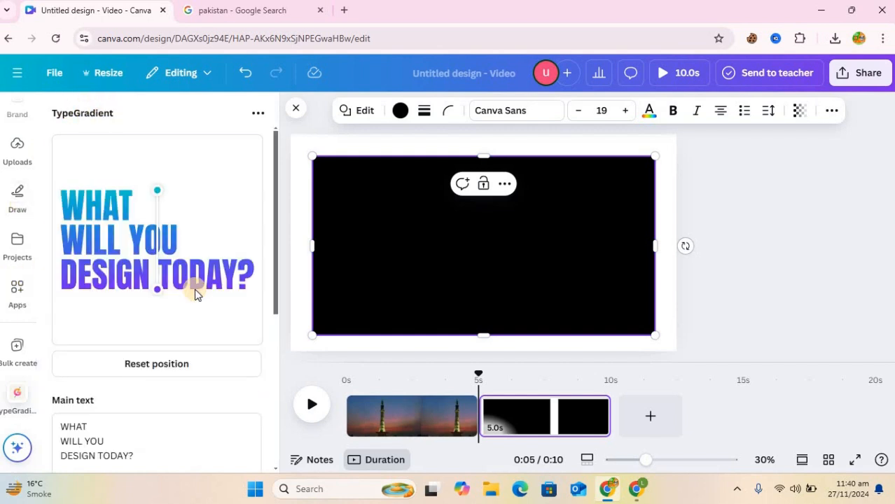
{"action": "scroll", "coordinate": [140, 343], "scroll_direction": "down", "scroll_amount": 3}
{"action": "left_click_drag", "start_coordinate": [143, 256], "coordinate": [46, 228]}
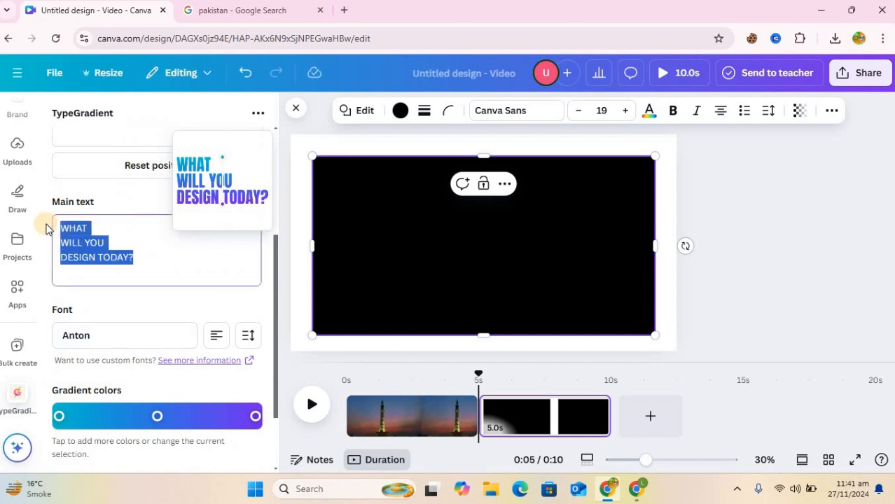
{"action": "type", "text": "Pa"}
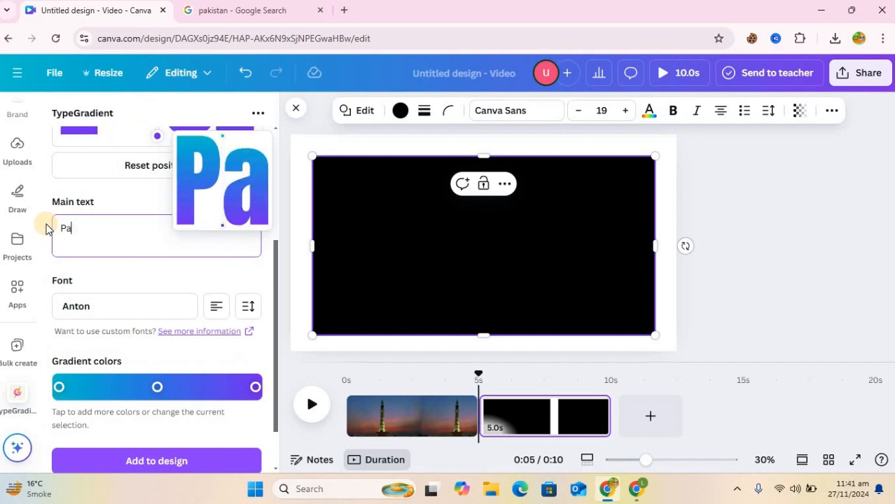
{"action": "type", "text": "kistan"}
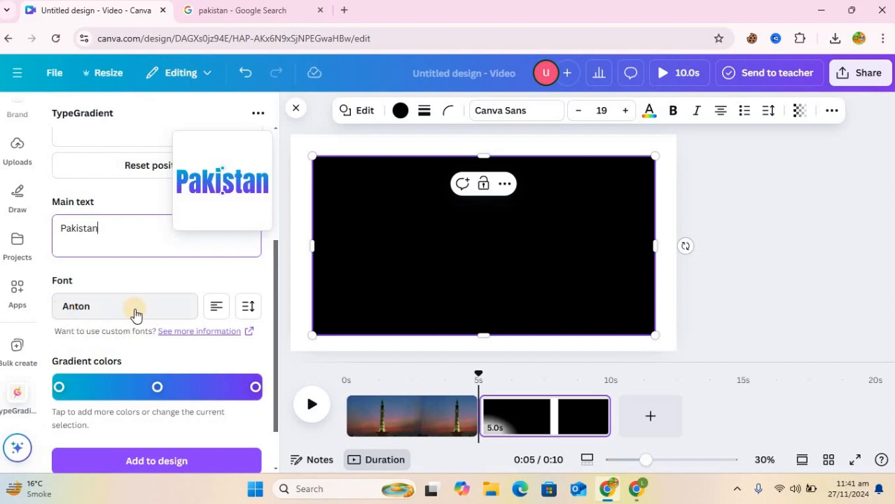
{"action": "left_click", "coordinate": [249, 308]}
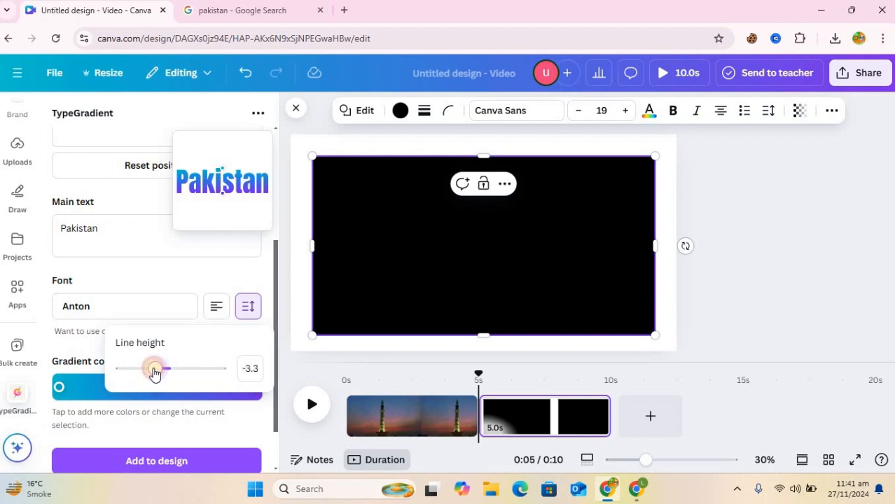
Set the gradient colours to white first, bright green in the middle, and darker green last.
{"action": "left_click", "coordinate": [173, 282]}
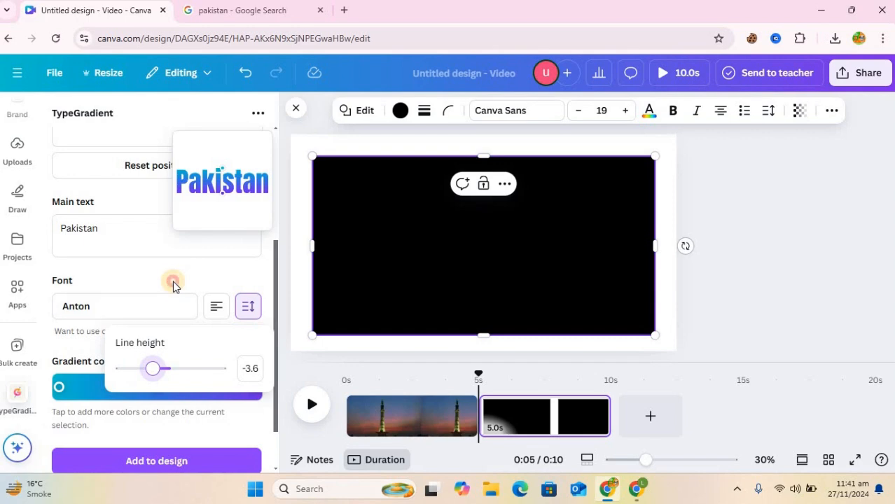
{"action": "left_click", "coordinate": [58, 389]}
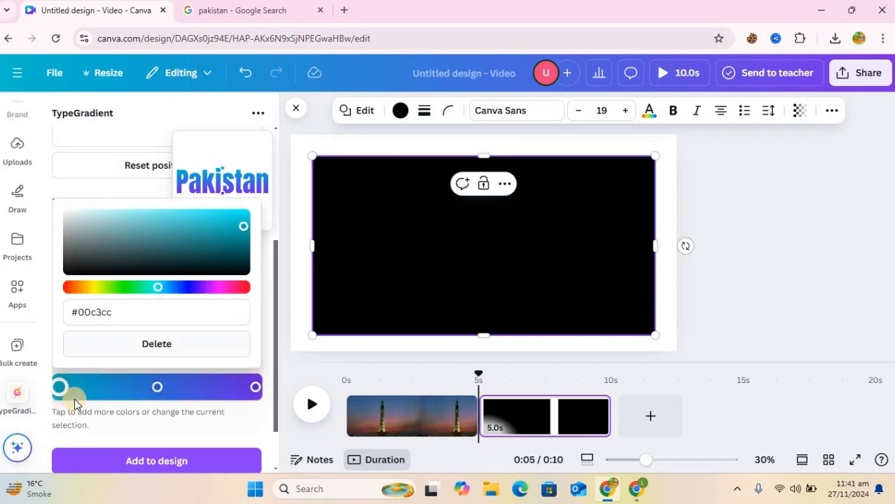
{"action": "left_click", "coordinate": [65, 212]}
{"action": "left_click", "coordinate": [155, 389]}
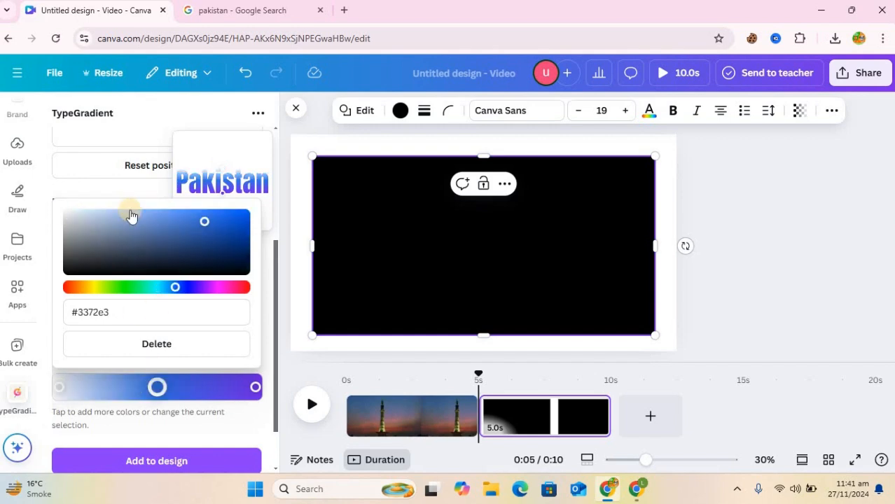
{"action": "left_click", "coordinate": [119, 287]}
{"action": "left_click", "coordinate": [232, 227]}
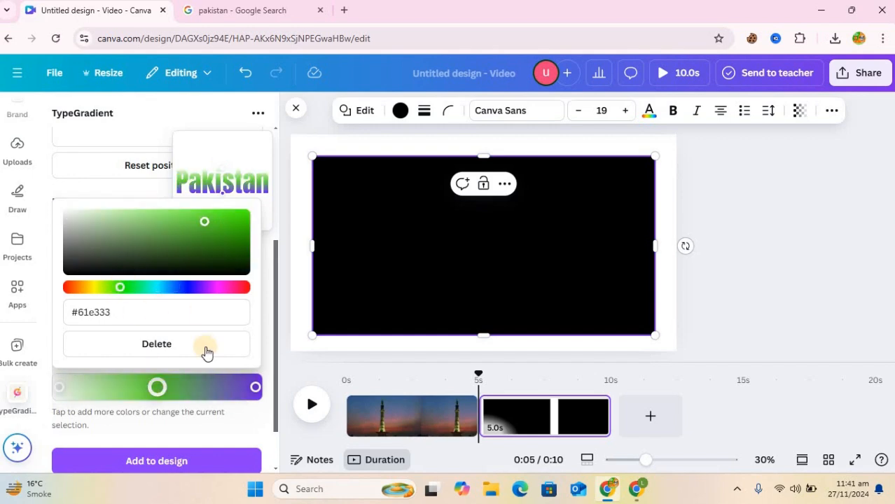
{"action": "left_click", "coordinate": [254, 388]}
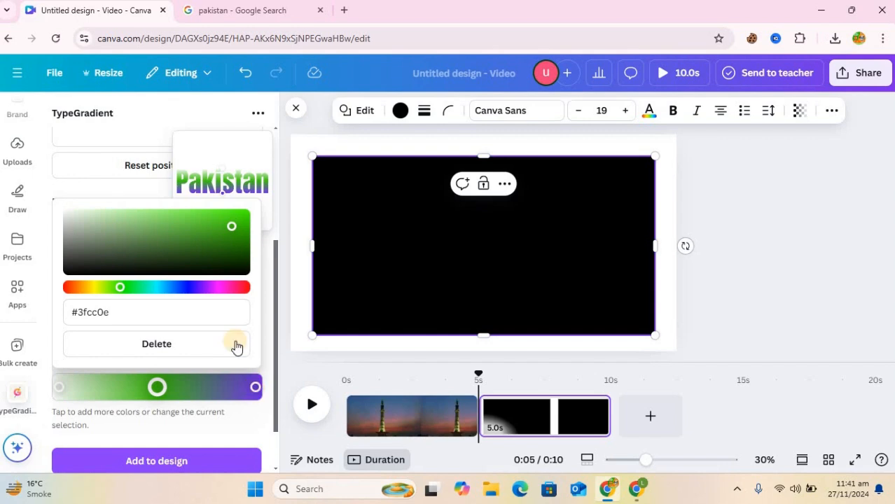
{"action": "left_click", "coordinate": [125, 287]}
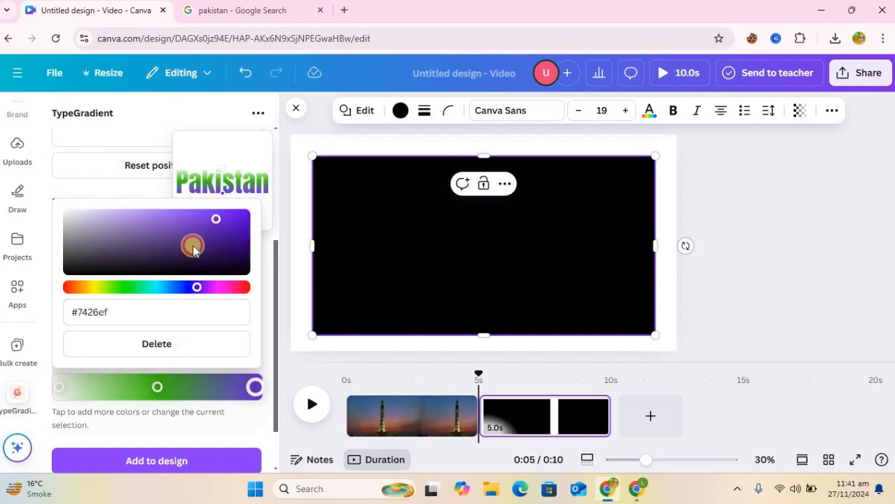
{"action": "left_click_drag", "start_coordinate": [241, 227], "coordinate": [243, 236]}
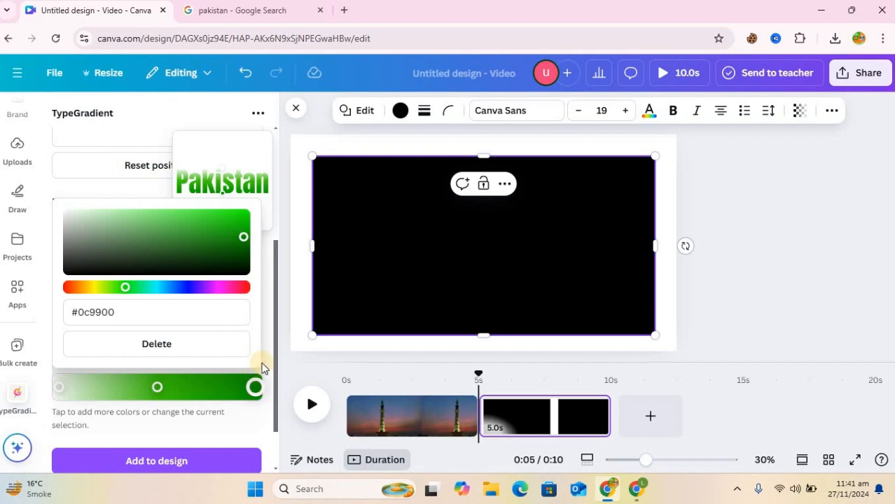
Position the gradient with green at the lower right and white on the letter P.
{"action": "scroll", "coordinate": [242, 353], "scroll_direction": "down", "scroll_amount": 1}
{"action": "scroll", "coordinate": [236, 351], "scroll_direction": "up", "scroll_amount": 5}
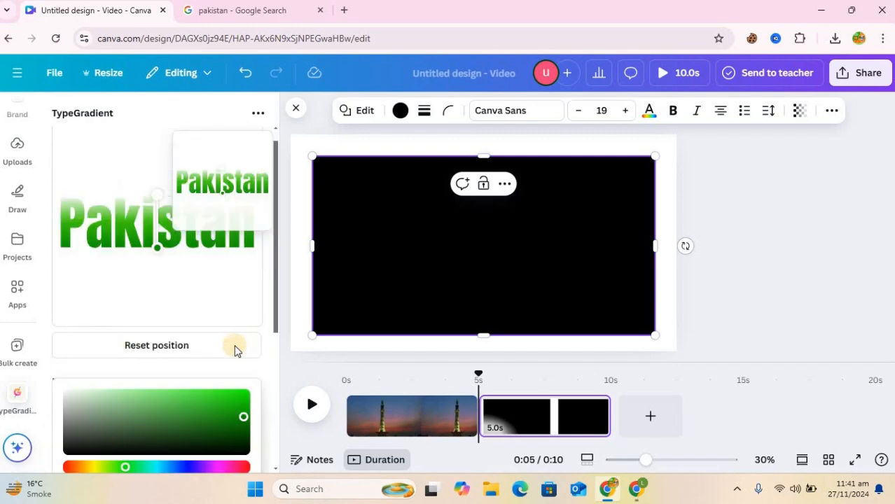
{"action": "left_click_drag", "start_coordinate": [158, 271], "coordinate": [81, 264]}
{"action": "left_click_drag", "start_coordinate": [215, 266], "coordinate": [245, 264]}
{"action": "left_click_drag", "start_coordinate": [157, 216], "coordinate": [55, 273]}
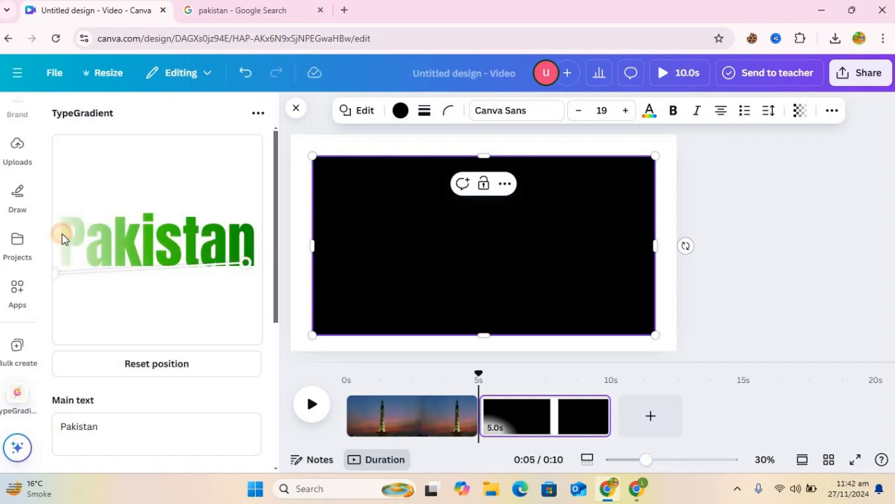
{"action": "mouse_move", "coordinate": [57, 274]}
{"action": "left_mouse_down"}
{"action": "mouse_move", "coordinate": [75, 252]}
{"action": "mouse_move", "coordinate": [76, 231]}
{"action": "left_mouse_up"}
{"action": "scroll", "coordinate": [171, 409], "scroll_direction": "down", "scroll_amount": 5}
Add the PAKISTAN gradient text to the black page, enlarge it across the width, and centre it.
{"action": "left_click", "coordinate": [163, 404]}
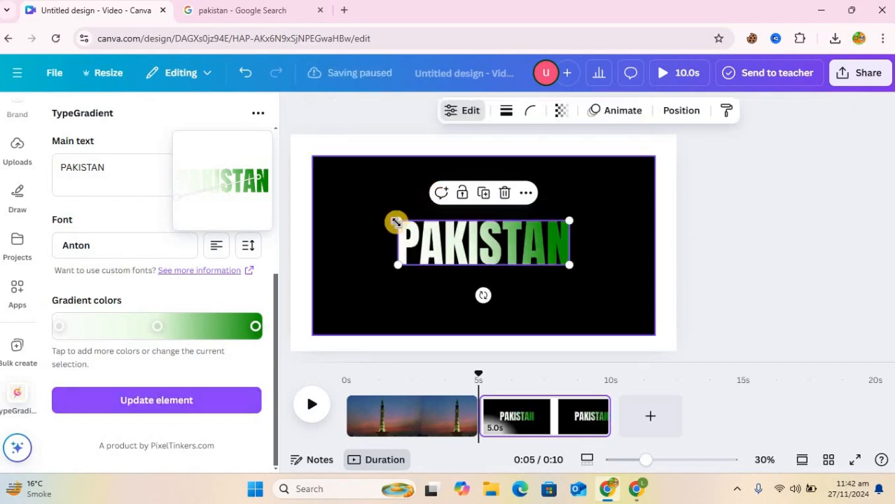
{"action": "left_click_drag", "start_coordinate": [326, 204], "coordinate": [319, 201]}
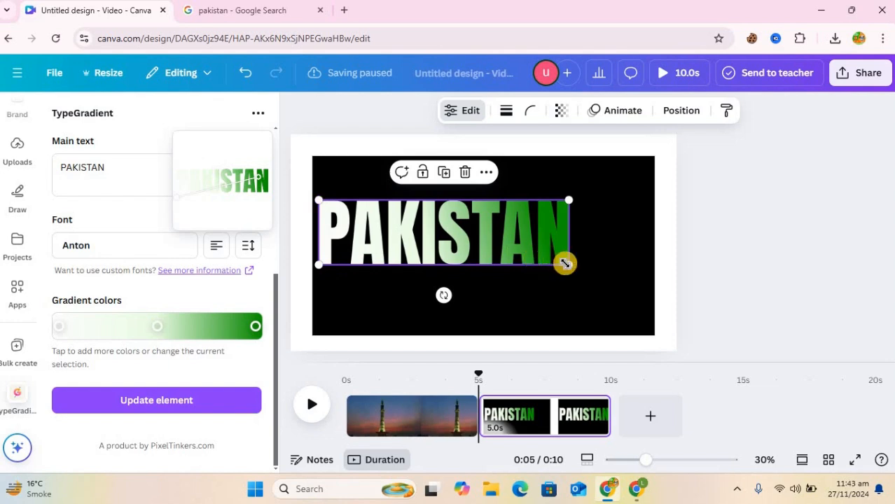
{"action": "left_click_drag", "start_coordinate": [565, 263], "coordinate": [647, 287]}
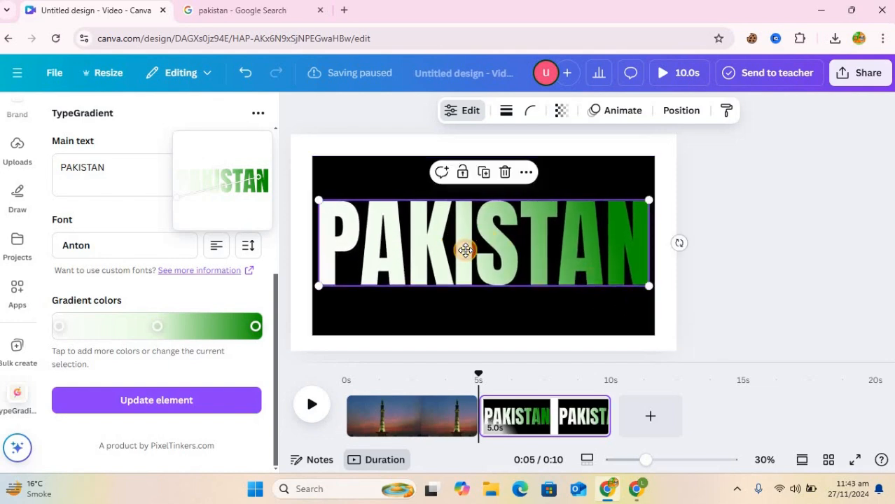
{"action": "left_click_drag", "start_coordinate": [465, 250], "coordinate": [465, 253]}
{"action": "left_click", "coordinate": [875, 83]}
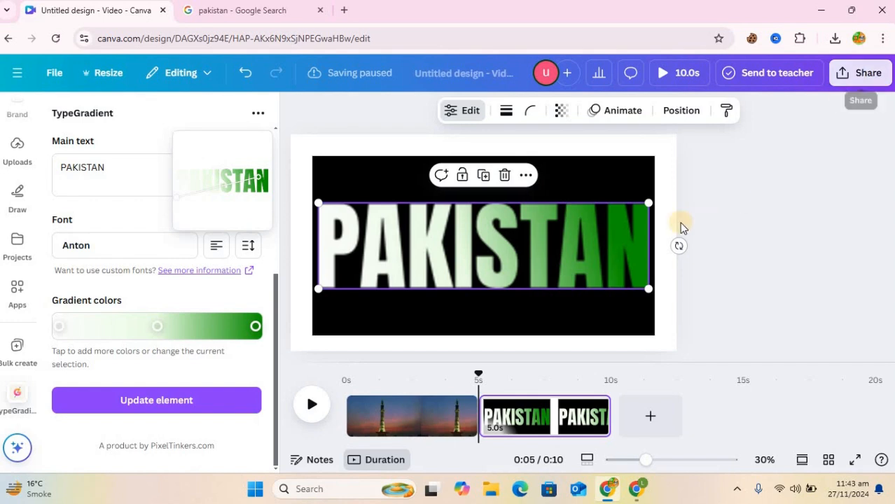
Download only Page 2 as a PNG at 2.125× size with a transparent background.
{"action": "left_click", "coordinate": [734, 295]}
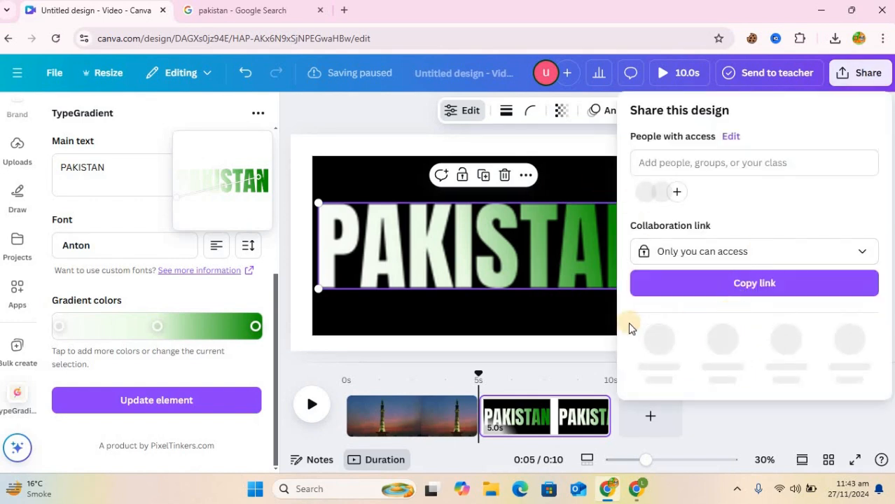
{"action": "left_click", "coordinate": [658, 343]}
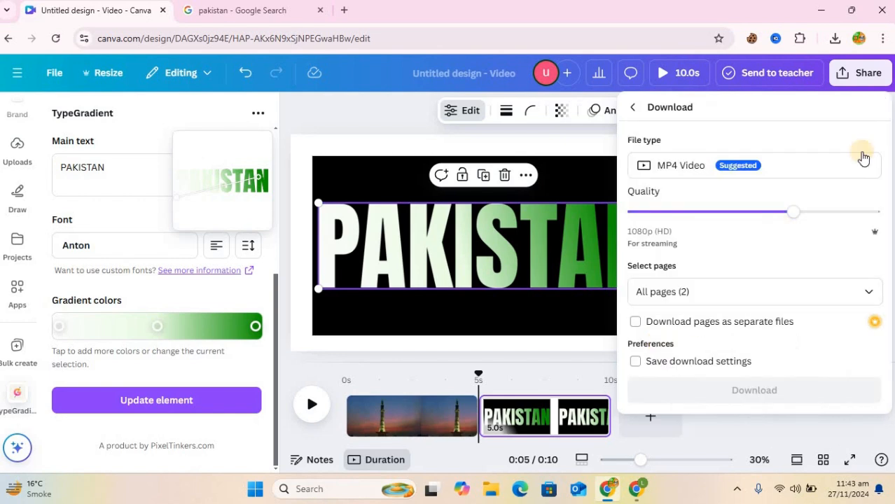
{"action": "left_click", "coordinate": [849, 169]}
{"action": "left_click", "coordinate": [674, 245]}
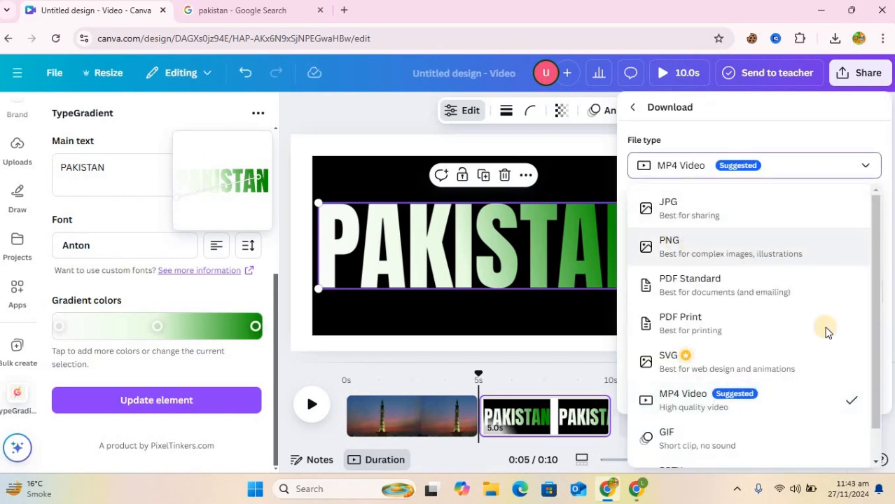
{"action": "left_click", "coordinate": [713, 346]}
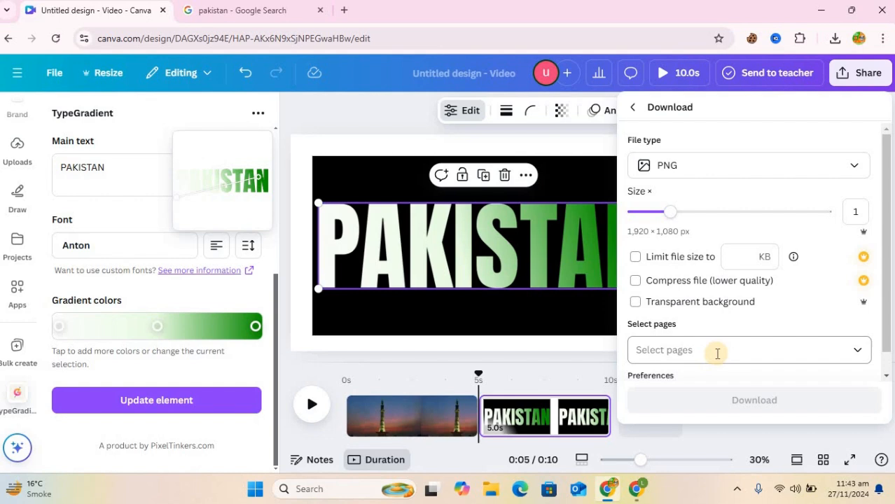
{"action": "left_click", "coordinate": [717, 354]}
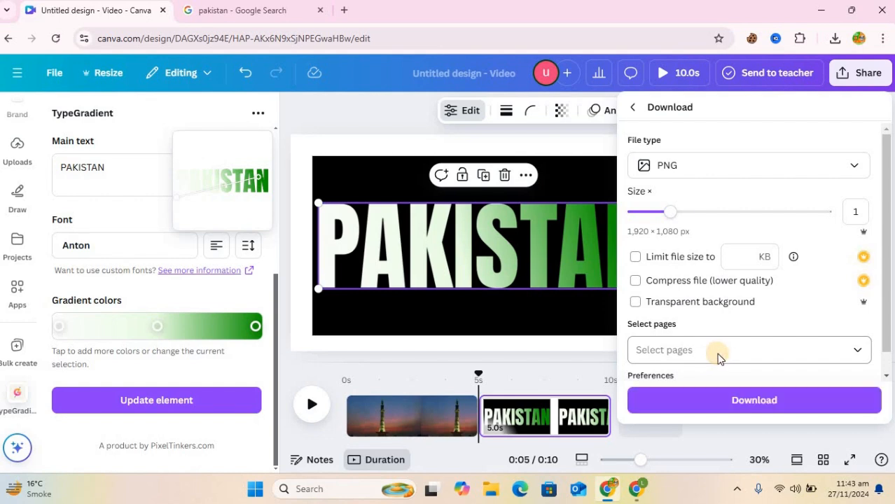
{"action": "left_click", "coordinate": [860, 184]}
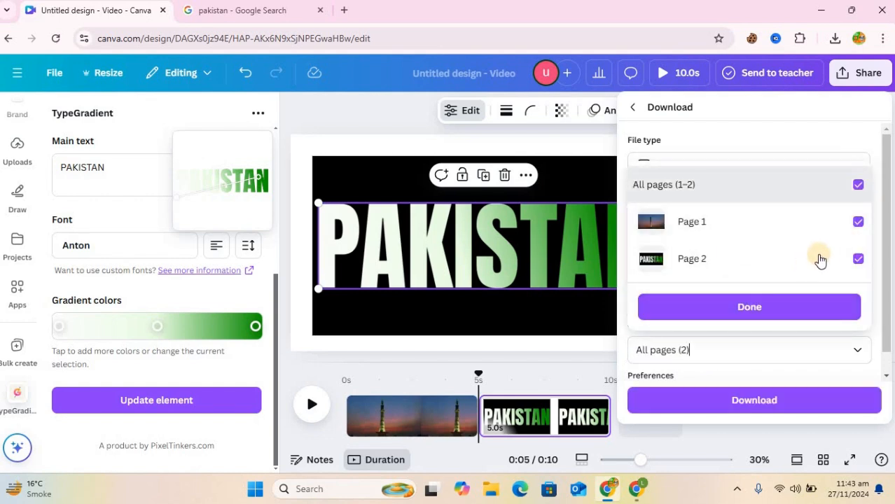
{"action": "left_click", "coordinate": [658, 259]}
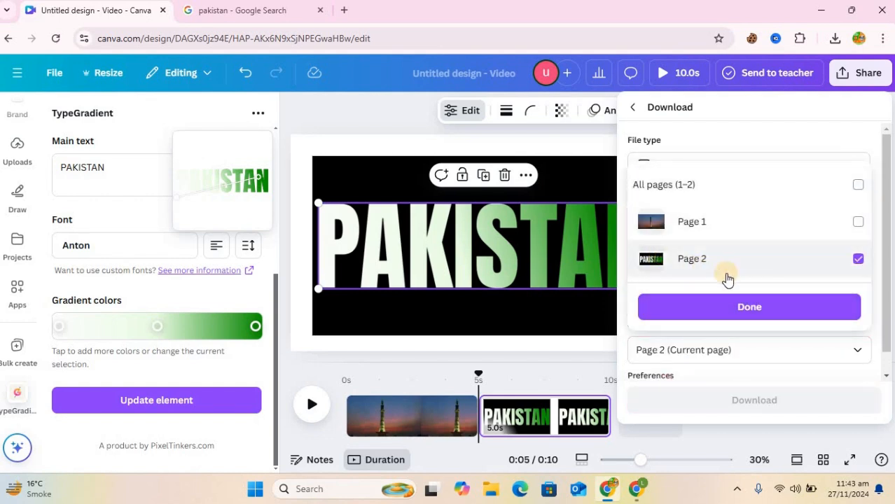
{"action": "left_click", "coordinate": [773, 308]}
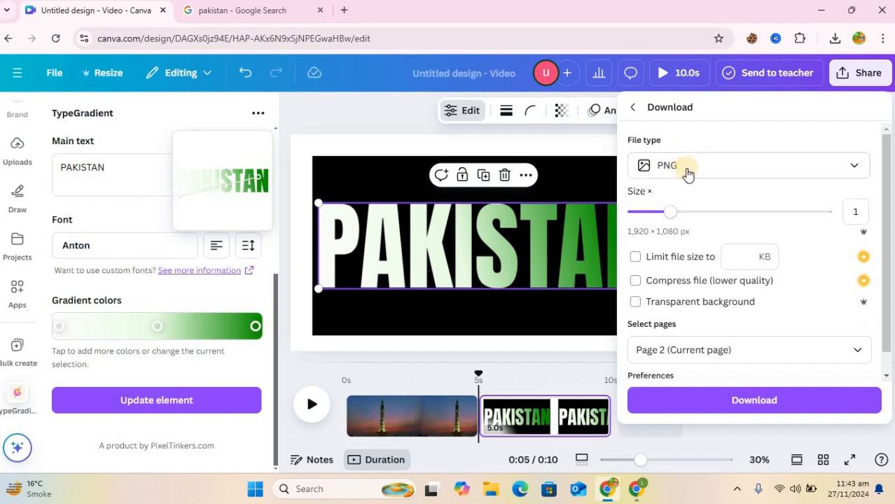
{"action": "left_click", "coordinate": [735, 218]}
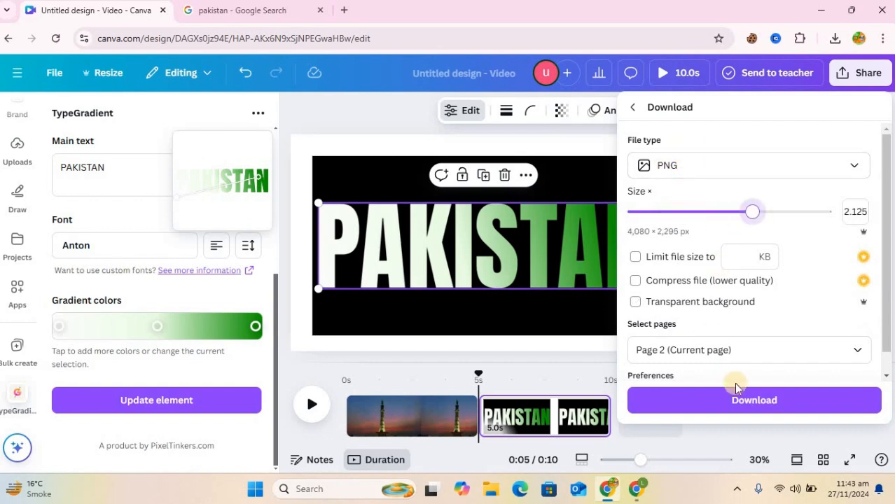
{"action": "left_click", "coordinate": [636, 302]}
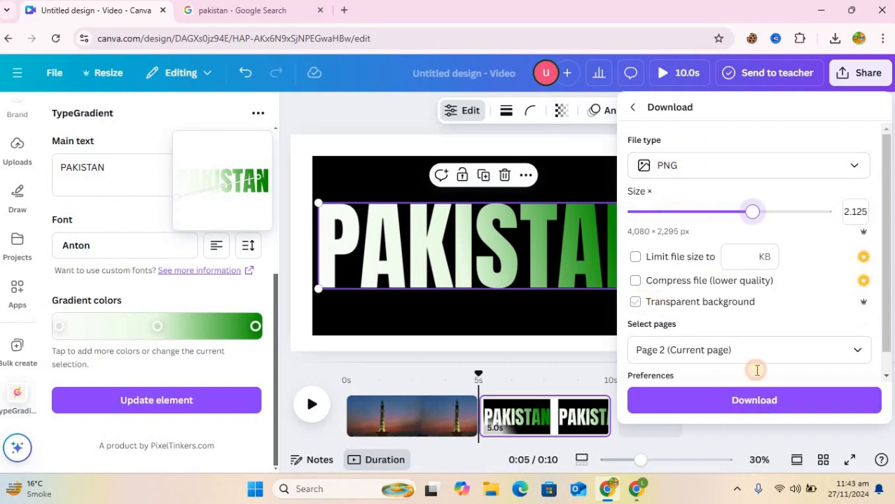
{"action": "left_click", "coordinate": [797, 405]}
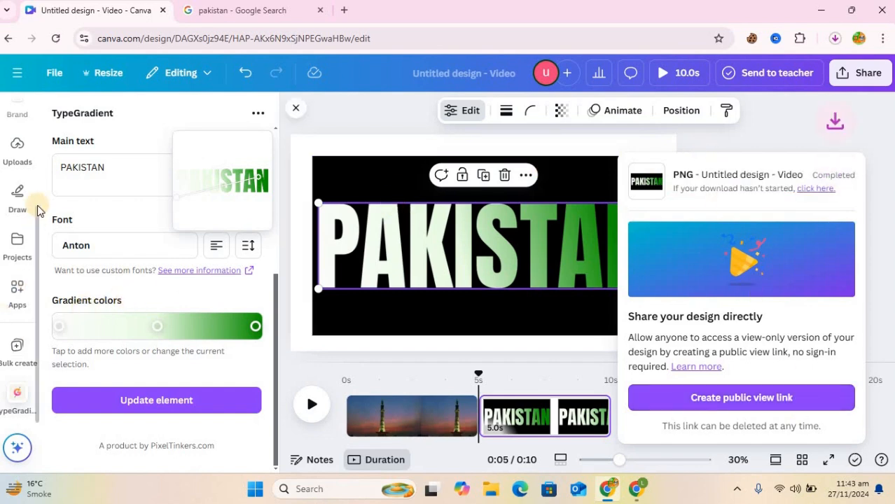
Upload PAKISTAN.png from the Downloads folder through the Uploads panel.
{"action": "left_click", "coordinate": [19, 159]}
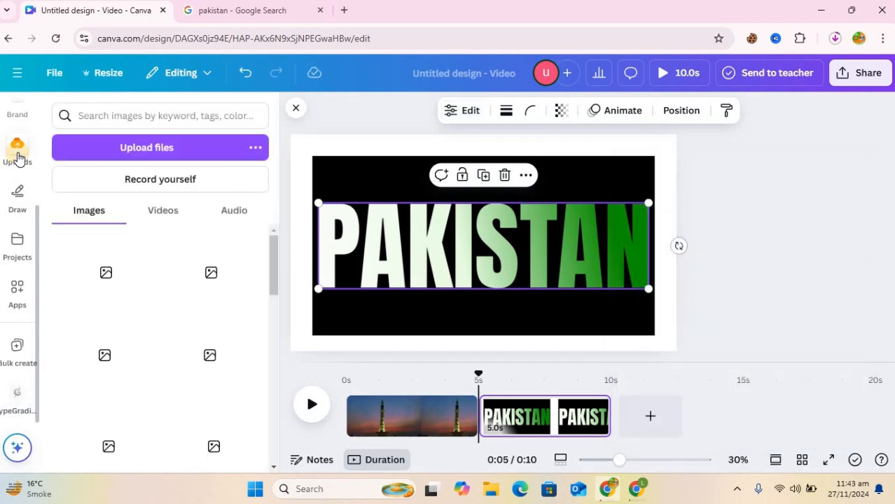
{"action": "left_click", "coordinate": [128, 152]}
{"action": "left_click", "coordinate": [150, 145]}
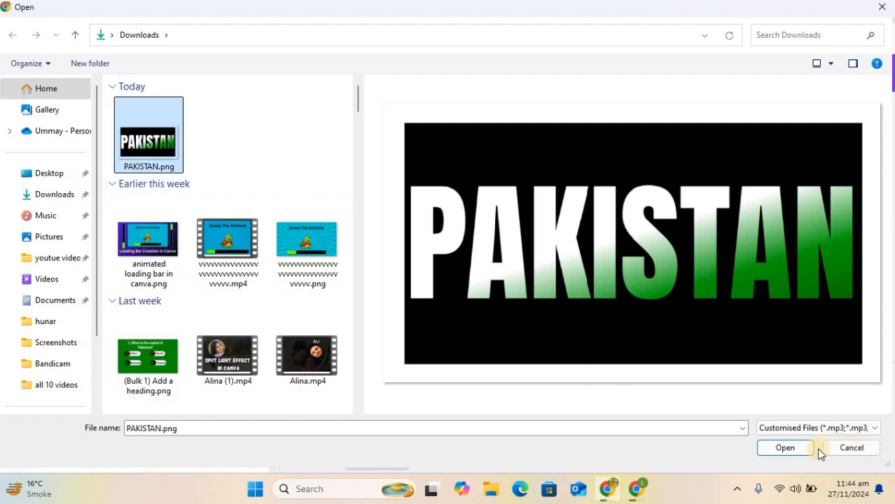
{"action": "left_click", "coordinate": [794, 448]}
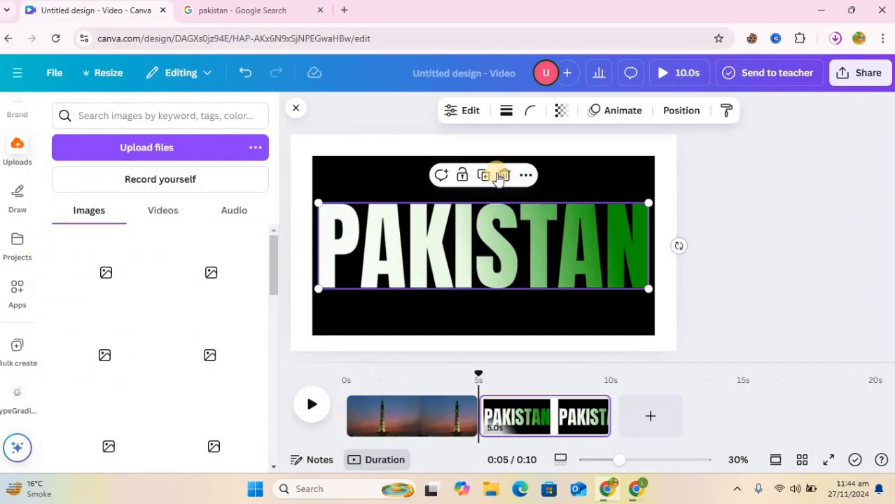
Delete the PAKISTAN text and black rectangle, then delete the second page itself.
{"action": "left_click", "coordinate": [509, 175]}
{"action": "left_click", "coordinate": [486, 176]}
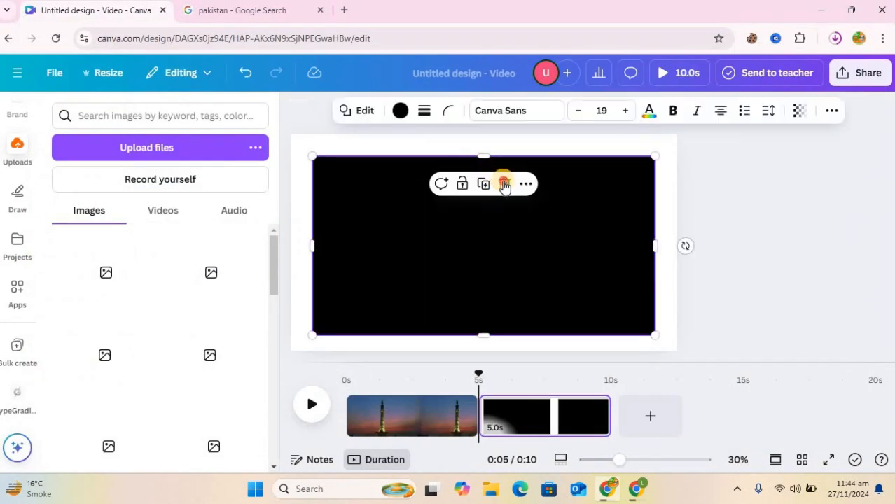
{"action": "left_click", "coordinate": [504, 184]}
{"action": "left_click", "coordinate": [593, 406]}
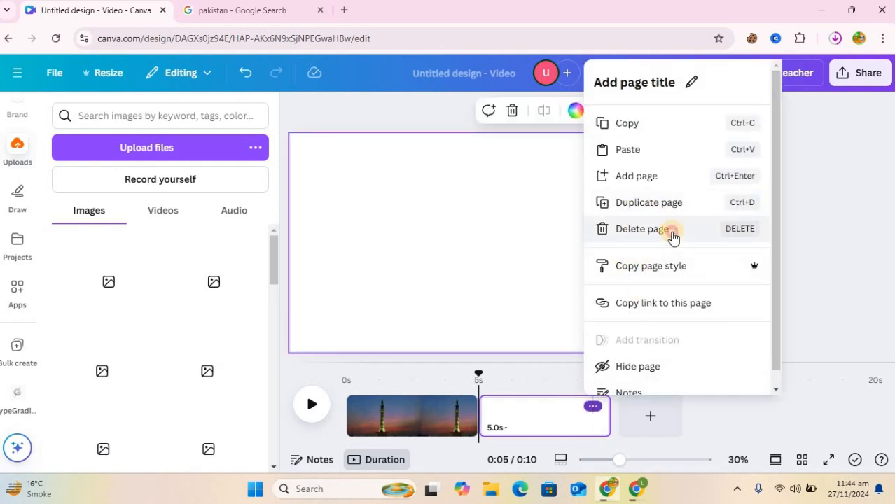
{"action": "left_click", "coordinate": [658, 233]}
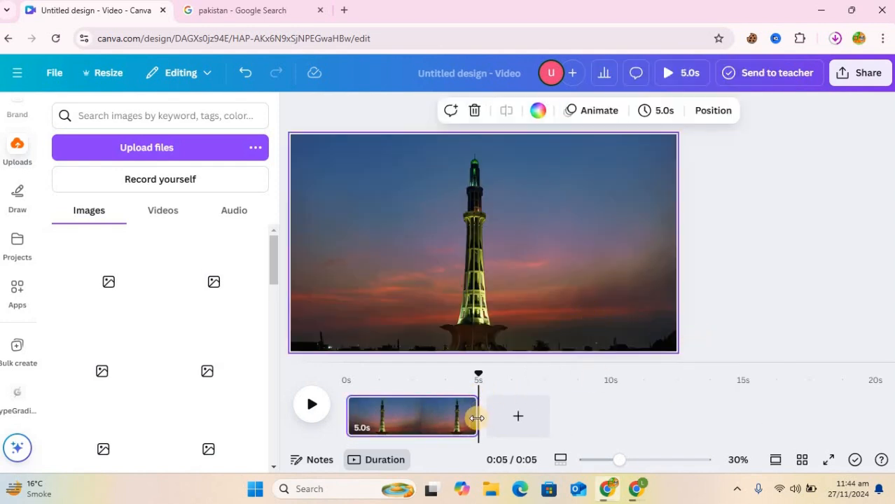
Trim the Minar-e-Pakistan clip to 3.0 seconds.
{"action": "left_click_drag", "start_coordinate": [476, 418], "coordinate": [418, 414]}
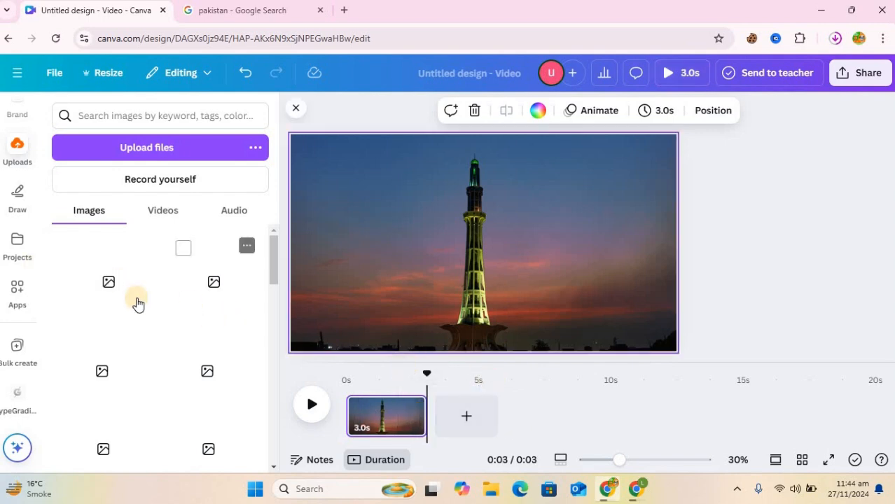
{"action": "scroll", "coordinate": [145, 312], "scroll_direction": "down", "scroll_amount": 2}
{"action": "scroll", "coordinate": [145, 315], "scroll_direction": "up", "scroll_amount": 2}
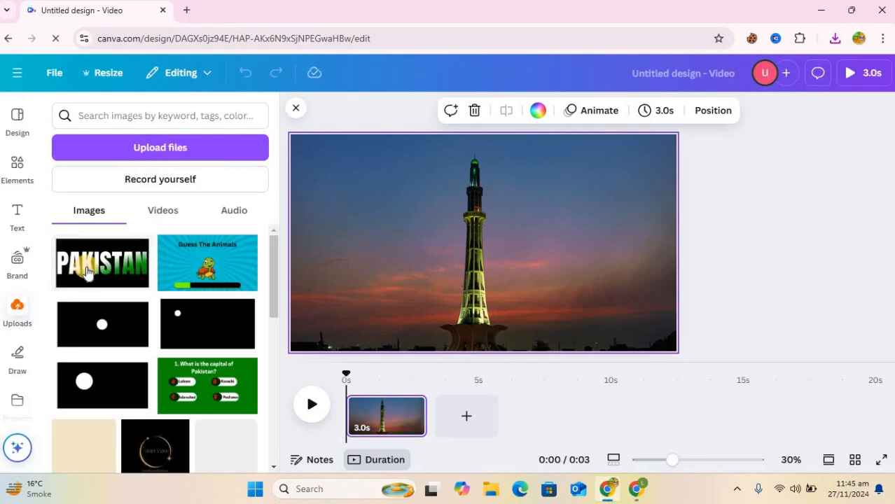
Place the uploaded PAKISTAN image over the tower photo and crop it tightly to the text.
{"action": "left_click", "coordinate": [90, 269]}
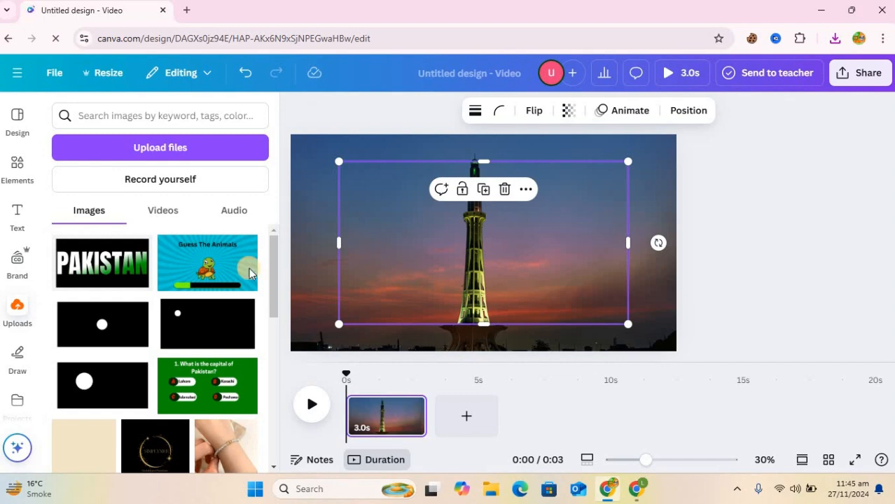
{"action": "left_click", "coordinate": [129, 264]}
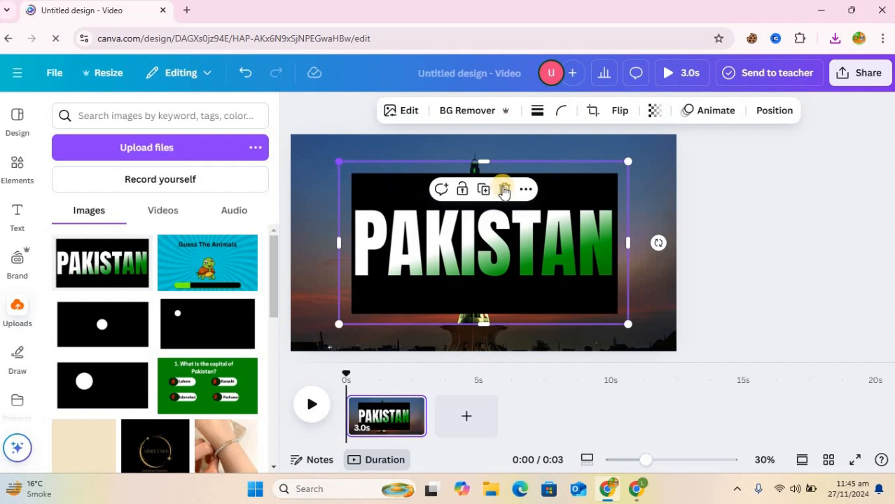
{"action": "left_click_drag", "start_coordinate": [483, 194], "coordinate": [462, 283]}
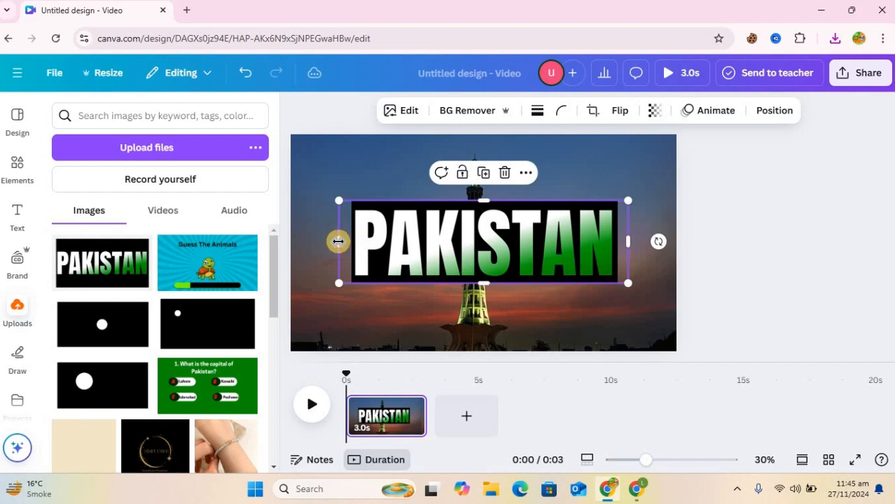
{"action": "left_click_drag", "start_coordinate": [343, 241], "coordinate": [351, 241]}
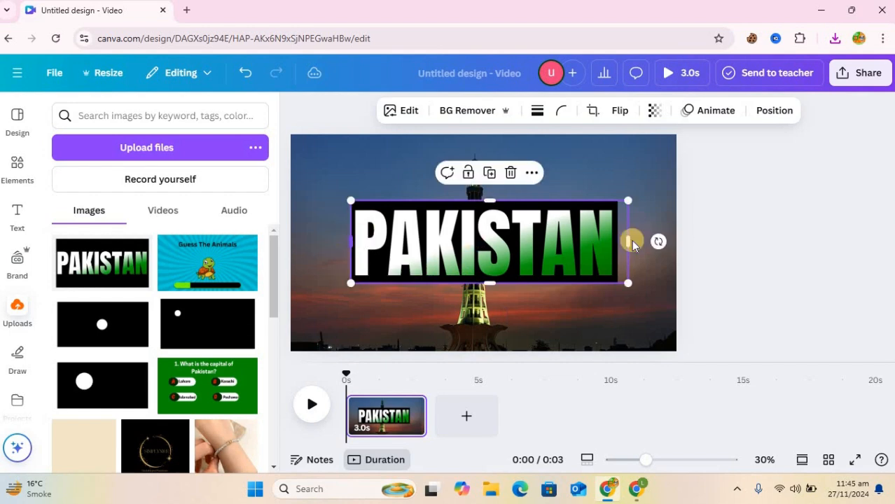
{"action": "left_click_drag", "start_coordinate": [625, 238], "coordinate": [617, 238]}
Remove the image's black background and enlarge PAKISTAN across nearly the full photo width.
{"action": "left_click", "coordinate": [456, 114]}
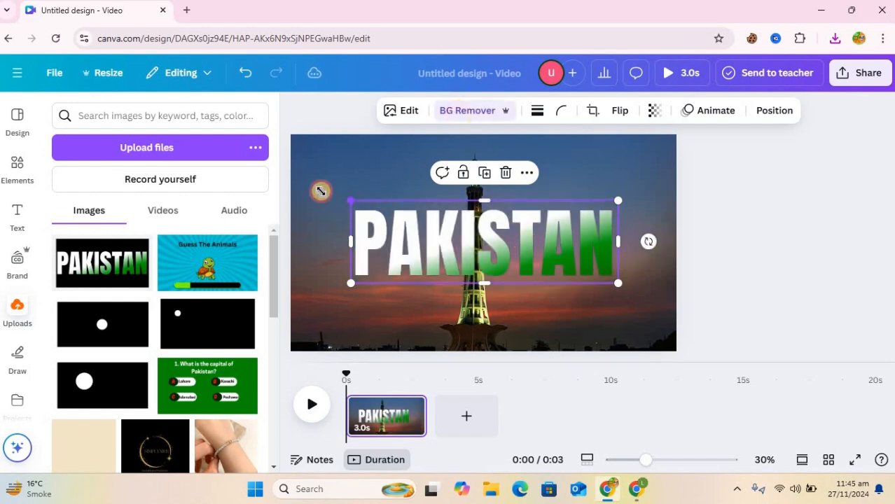
{"action": "left_click_drag", "start_coordinate": [350, 201], "coordinate": [296, 184]}
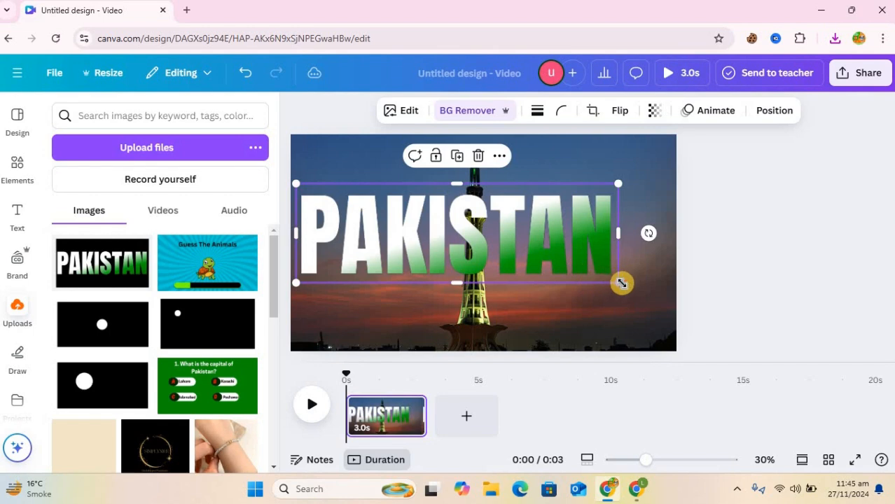
{"action": "left_click_drag", "start_coordinate": [661, 300], "coordinate": [637, 301]}
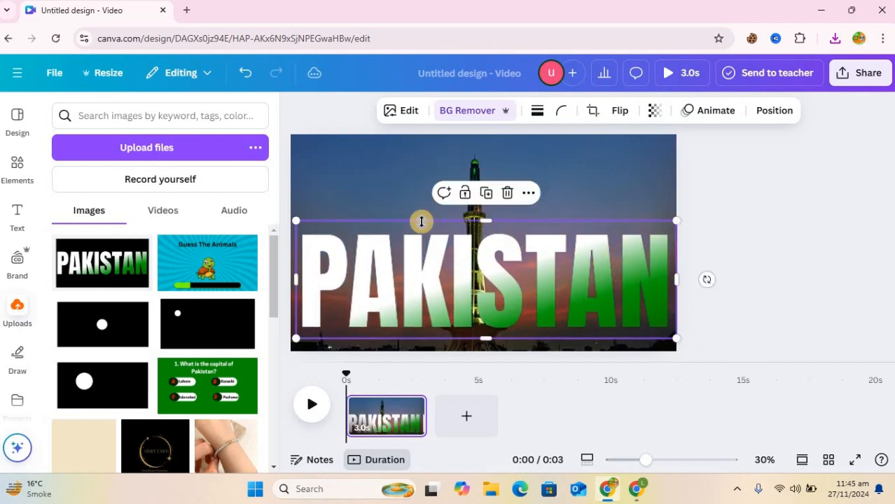
Duplicate the top PAKISTAN image and line the copy up exactly over the original.
{"action": "left_click", "coordinate": [511, 204]}
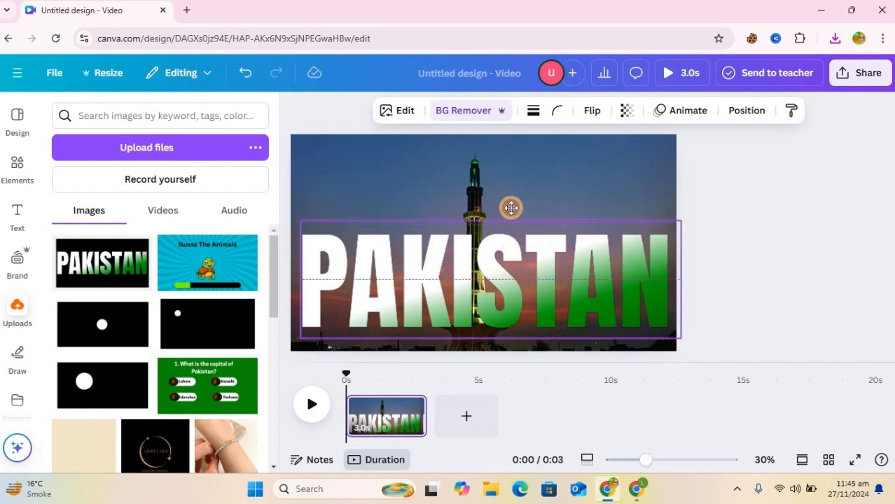
{"action": "left_click", "coordinate": [512, 196]}
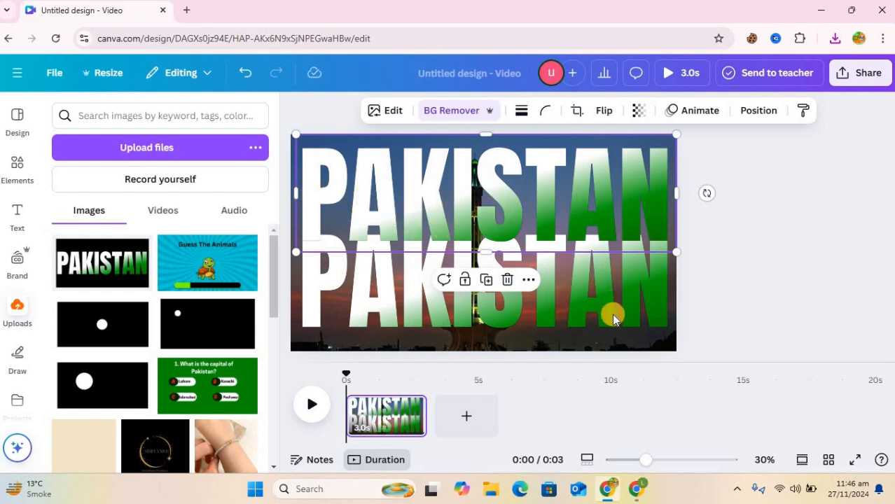
{"action": "left_click", "coordinate": [609, 290]}
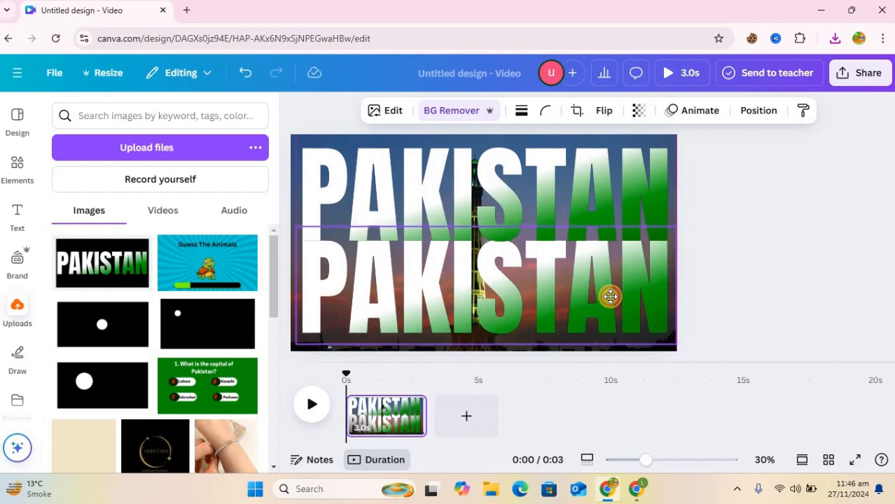
{"action": "left_click", "coordinate": [584, 187]}
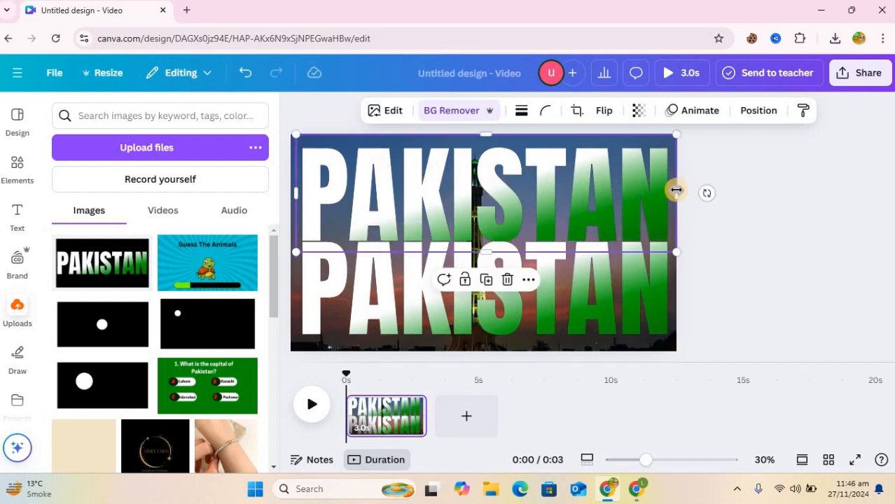
{"action": "left_click", "coordinate": [489, 281]}
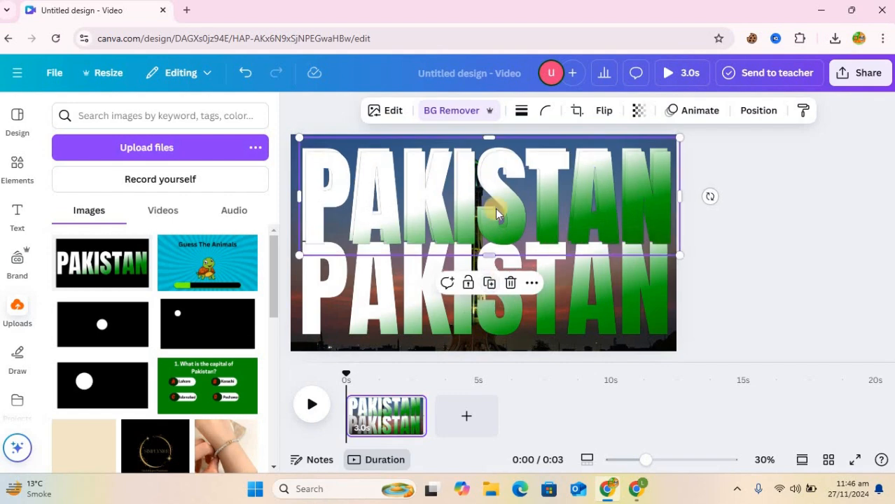
{"action": "left_click_drag", "start_coordinate": [419, 205], "coordinate": [347, 194]}
Re-crop the narrowed PAKISTAN copy to another letter and move the full top PAKISTAN down.
{"action": "left_click", "coordinate": [731, 257]}
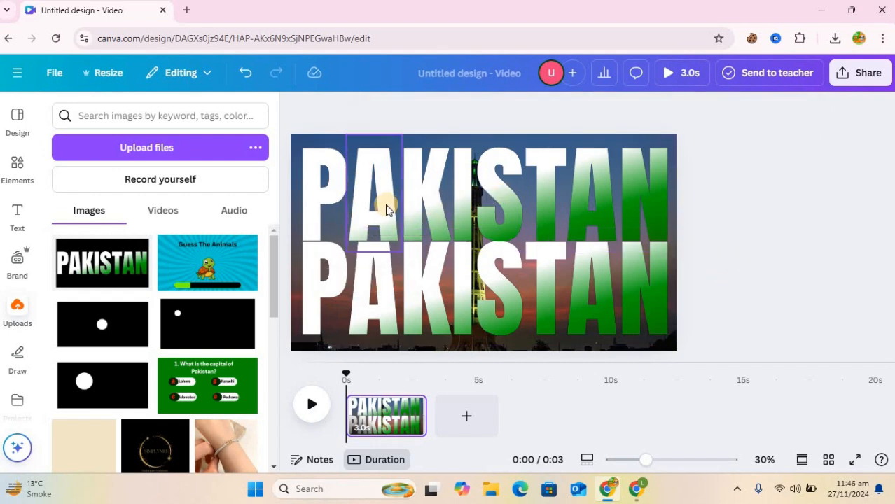
{"action": "left_click", "coordinate": [386, 210]}
{"action": "left_click_drag", "start_coordinate": [386, 210], "coordinate": [577, 197]}
{"action": "left_click_drag", "start_coordinate": [427, 193], "coordinate": [535, 194]}
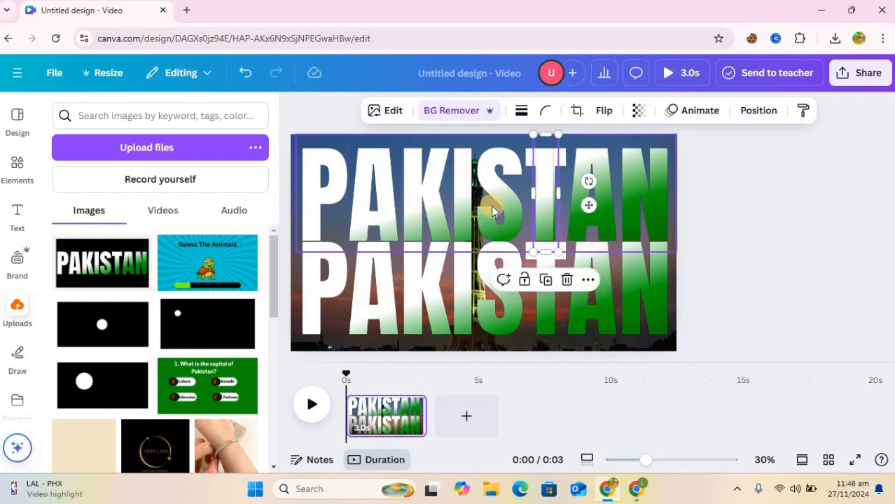
{"action": "left_click_drag", "start_coordinate": [433, 215], "coordinate": [433, 294]}
Trim the A piece and place the I and T letter pieces beside the minaret.
{"action": "left_click", "coordinate": [347, 188]}
{"action": "left_click_drag", "start_coordinate": [346, 191], "coordinate": [349, 191]}
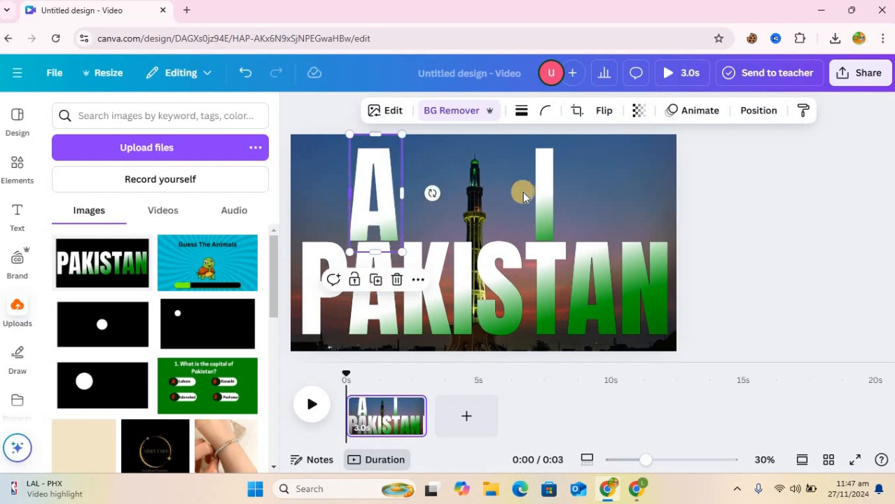
{"action": "left_click", "coordinate": [538, 195]}
{"action": "left_click_drag", "start_coordinate": [455, 194], "coordinate": [658, 192]}
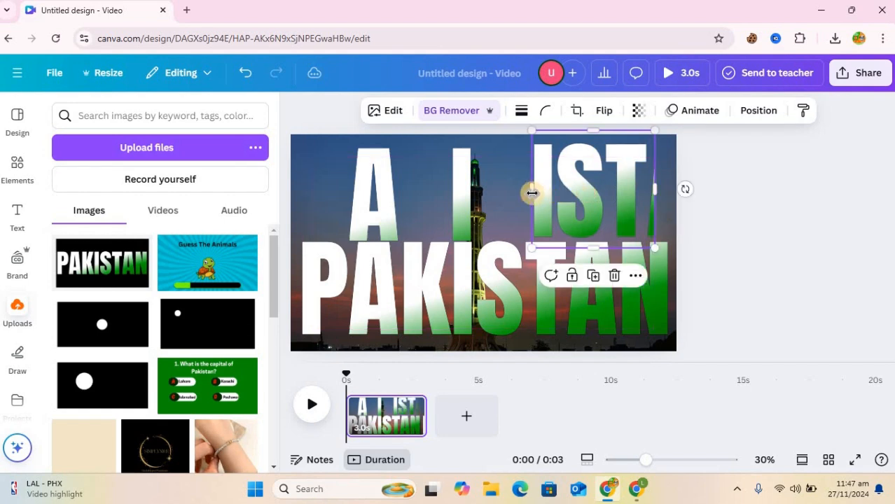
{"action": "left_click_drag", "start_coordinate": [531, 191], "coordinate": [643, 191]}
{"action": "left_click_drag", "start_coordinate": [557, 202], "coordinate": [550, 201]}
Duplicate the T piece and crop the copy down to just the N.
{"action": "left_click", "coordinate": [545, 281]}
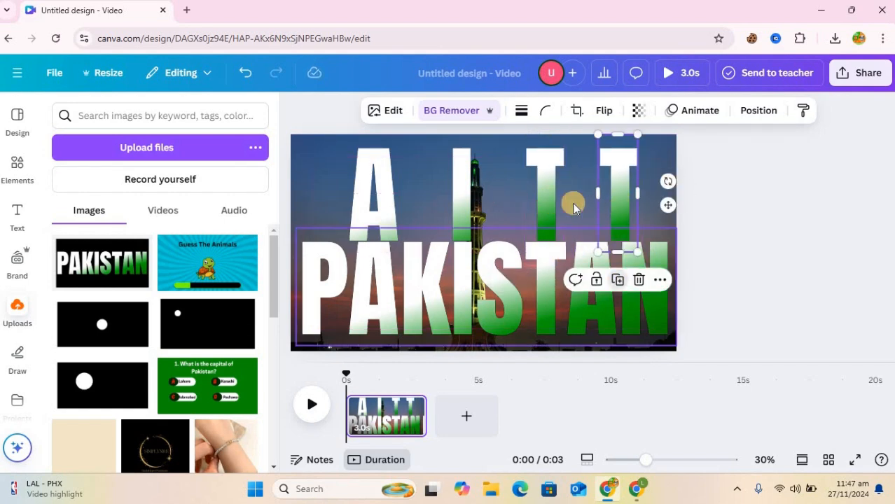
{"action": "left_click_drag", "start_coordinate": [628, 200], "coordinate": [753, 195]}
{"action": "left_click_drag", "start_coordinate": [636, 201], "coordinate": [669, 193]}
{"action": "left_click_drag", "start_coordinate": [589, 191], "coordinate": [612, 193]}
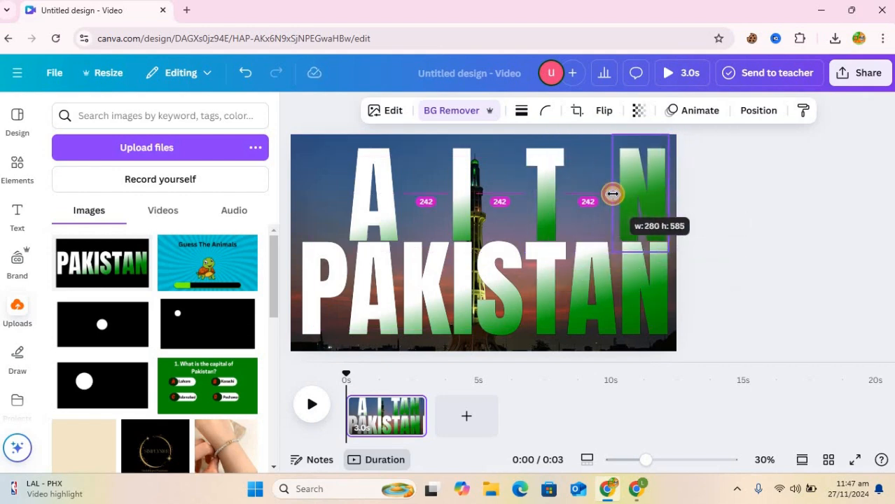
{"action": "left_click", "coordinate": [430, 165]}
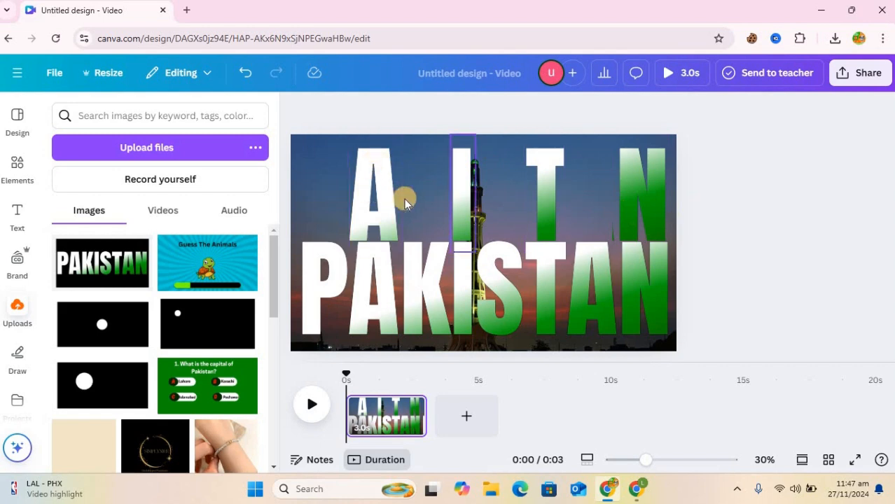
Group the A, I, T and N letters and move the lower PAKISTAN up behind them.
{"action": "left_click", "coordinate": [364, 199]}
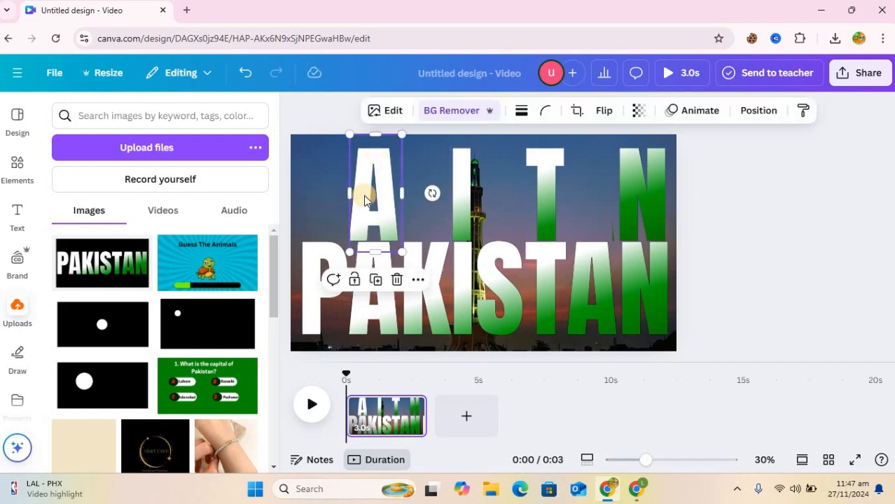
{"action": "left_click", "coordinate": [461, 180], "text": "shift"}
{"action": "left_click", "coordinate": [539, 181], "text": "shift"}
{"action": "left_click", "coordinate": [641, 191], "text": "shift"}
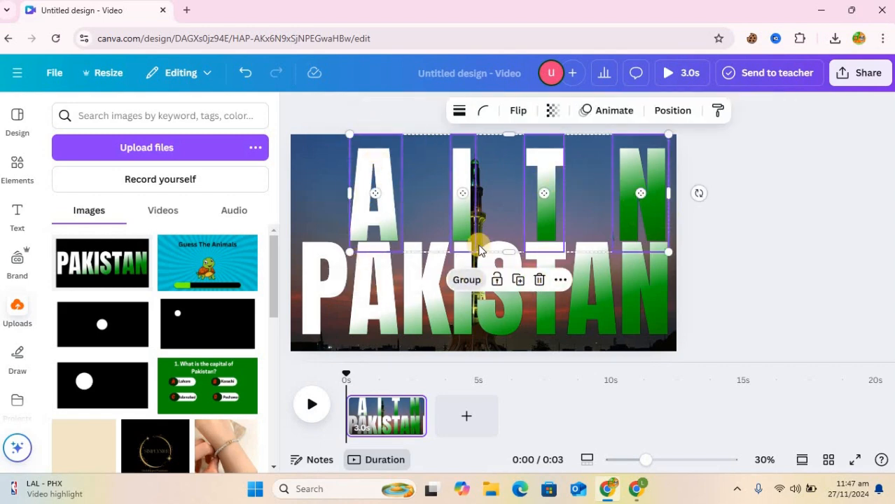
{"action": "left_click", "coordinate": [466, 280]}
{"action": "left_click_drag", "start_coordinate": [646, 283], "coordinate": [644, 213]}
{"action": "left_click", "coordinate": [488, 285]}
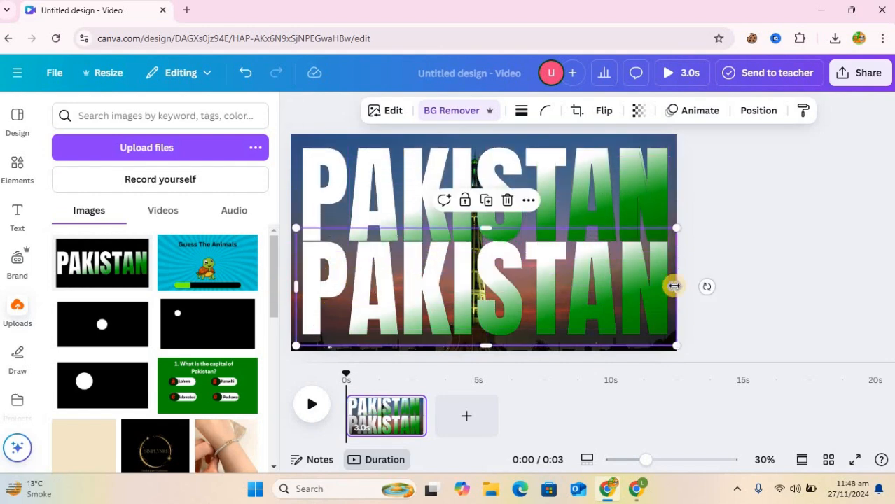
Crop the lower PAKISTAN to just the P, then make a K copy beside it.
{"action": "left_click_drag", "start_coordinate": [431, 281], "coordinate": [562, 284]}
{"action": "left_click", "coordinate": [339, 201]}
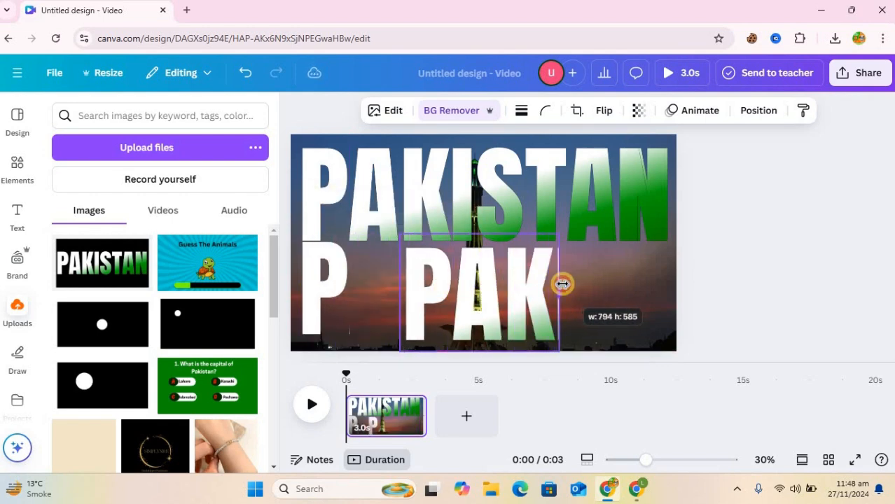
{"action": "left_click_drag", "start_coordinate": [401, 294], "coordinate": [519, 294]}
{"action": "left_click_drag", "start_coordinate": [522, 294], "coordinate": [418, 290]}
Duplicate and crop further copies down to the S and the A letters.
{"action": "left_click", "coordinate": [427, 207]}
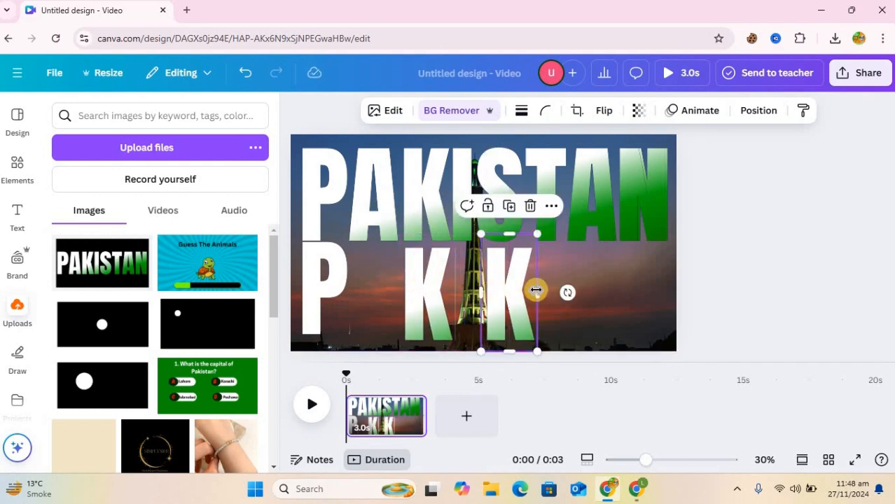
{"action": "left_click_drag", "start_coordinate": [535, 290], "coordinate": [610, 290]}
{"action": "mouse_move", "coordinate": [483, 293]}
{"action": "left_mouse_down"}
{"action": "mouse_move", "coordinate": [559, 288]}
{"action": "mouse_move", "coordinate": [501, 289]}
{"action": "left_mouse_up"}
{"action": "left_click", "coordinate": [503, 207]}
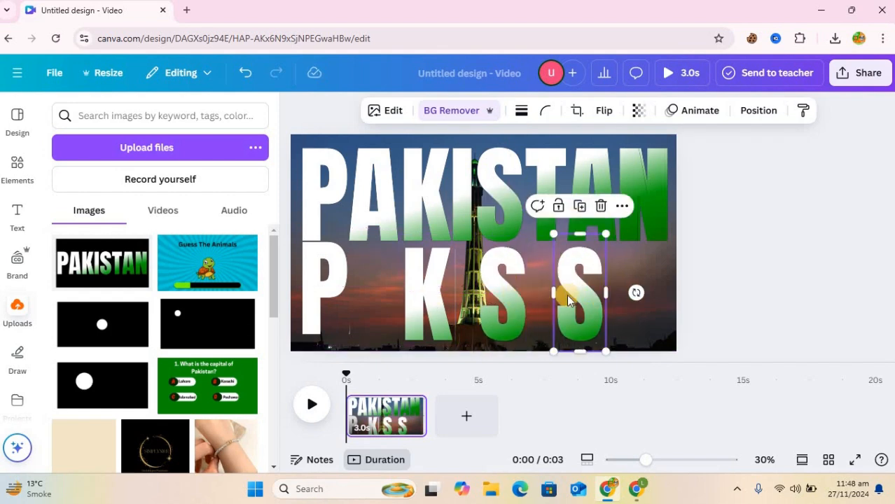
{"action": "left_click_drag", "start_coordinate": [582, 302], "coordinate": [590, 298]}
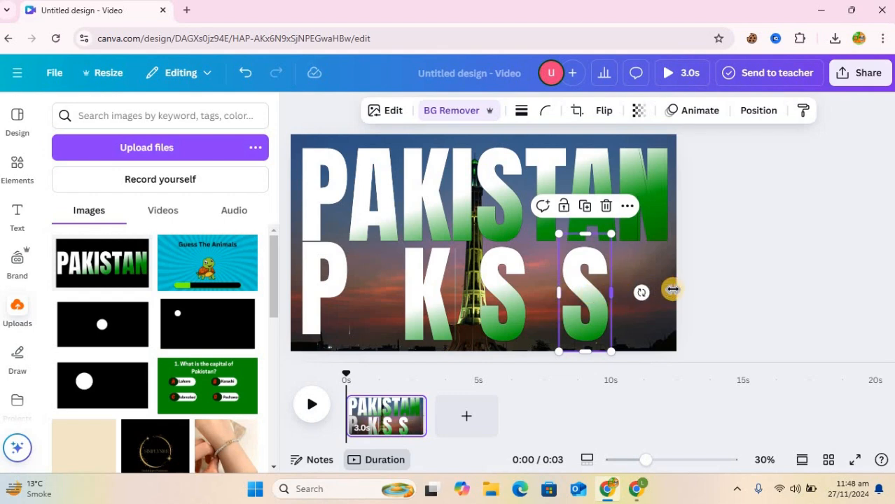
{"action": "left_click_drag", "start_coordinate": [672, 289], "coordinate": [619, 301]}
{"action": "left_click_drag", "start_coordinate": [522, 290], "coordinate": [564, 291]}
Select the P, K, S and A letter images together.
{"action": "left_click", "coordinate": [540, 262]}
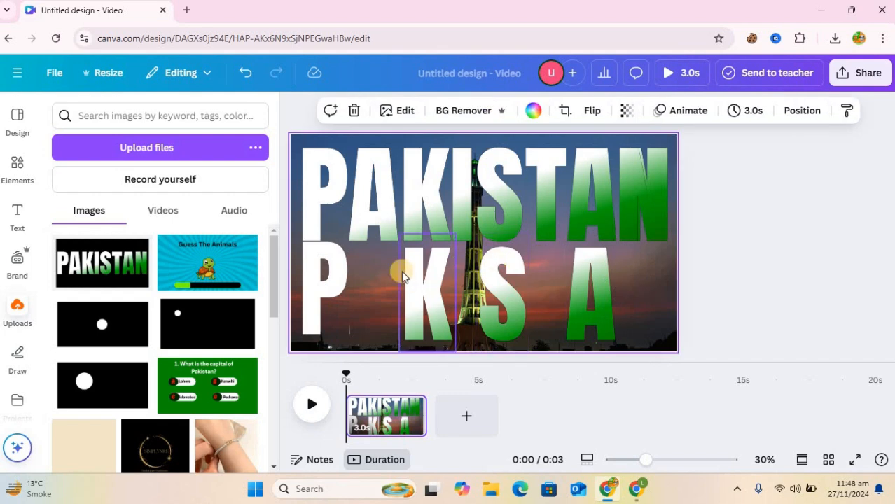
{"action": "left_click", "coordinate": [314, 285]}
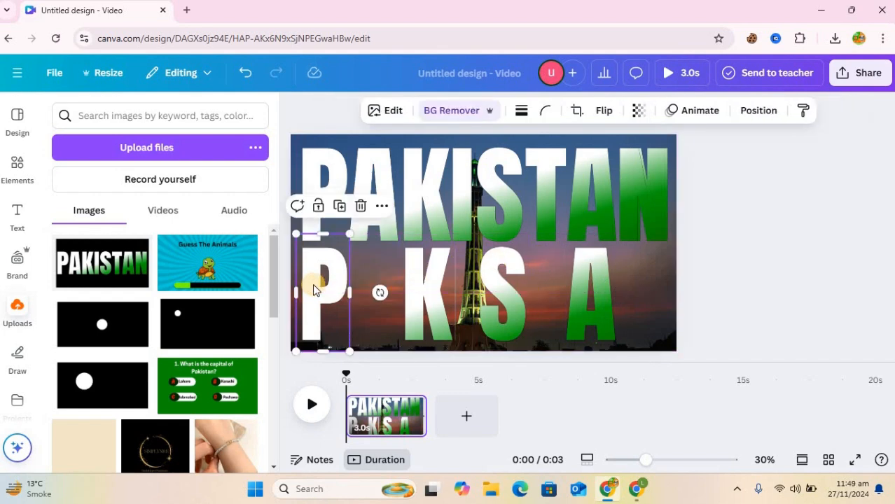
{"action": "left_click", "coordinate": [438, 281], "text": "shift"}
{"action": "left_click", "coordinate": [503, 284], "text": "shift"}
{"action": "left_click", "coordinate": [585, 293], "text": "shift"}
Group the P, K, S and A letters and move them up over the AITN row.
{"action": "left_click", "coordinate": [415, 206]}
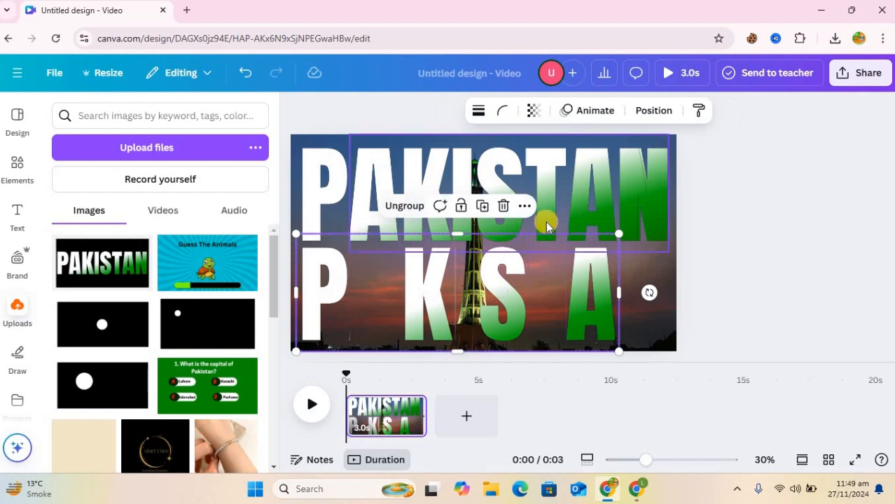
{"action": "left_click_drag", "start_coordinate": [581, 229], "coordinate": [581, 197]}
{"action": "left_click_drag", "start_coordinate": [590, 288], "coordinate": [587, 187]}
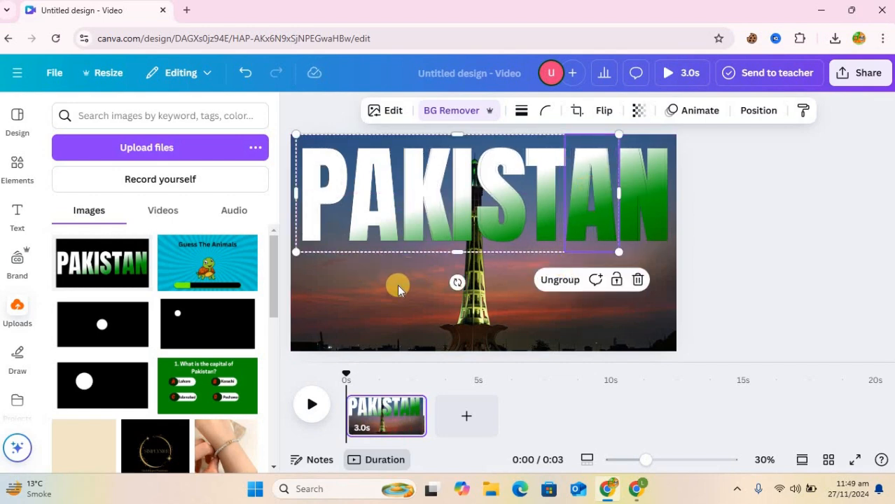
Move the P K S A letters back down and bring the top PAKISTAN group over them.
{"action": "left_click", "coordinate": [429, 256]}
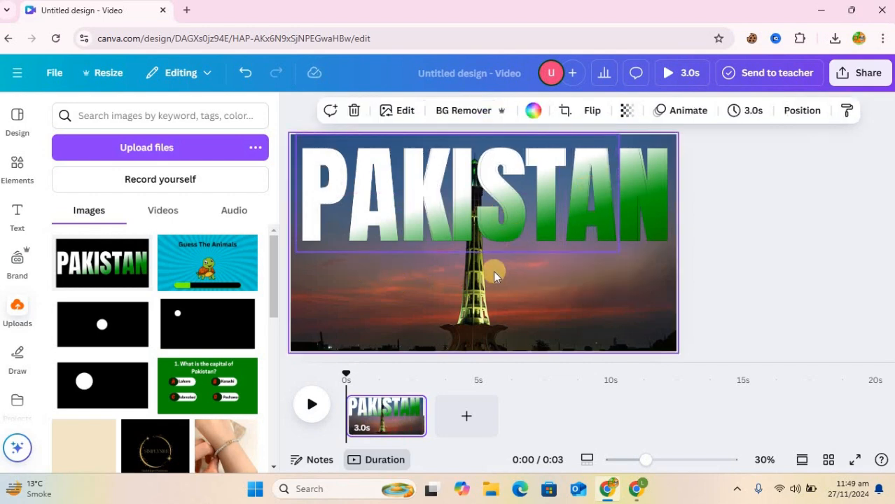
{"action": "left_click", "coordinate": [467, 211]}
{"action": "left_click", "coordinate": [319, 206]}
{"action": "left_click_drag", "start_coordinate": [319, 206], "coordinate": [321, 296]}
{"action": "left_click", "coordinate": [503, 214]}
{"action": "left_click_drag", "start_coordinate": [502, 213], "coordinate": [502, 271]}
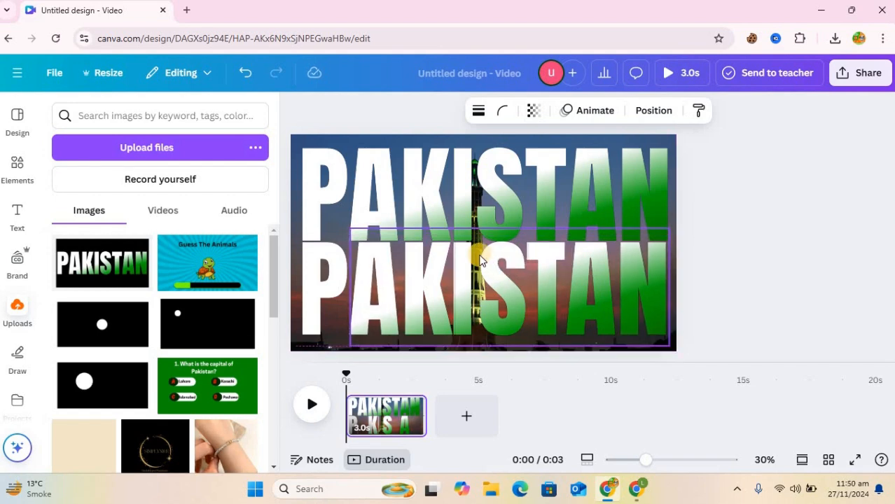
Delete the extra full PAKISTAN image from the upper group.
{"action": "left_click", "coordinate": [619, 176]}
{"action": "left_click", "coordinate": [518, 236]}
{"action": "left_click", "coordinate": [508, 276]}
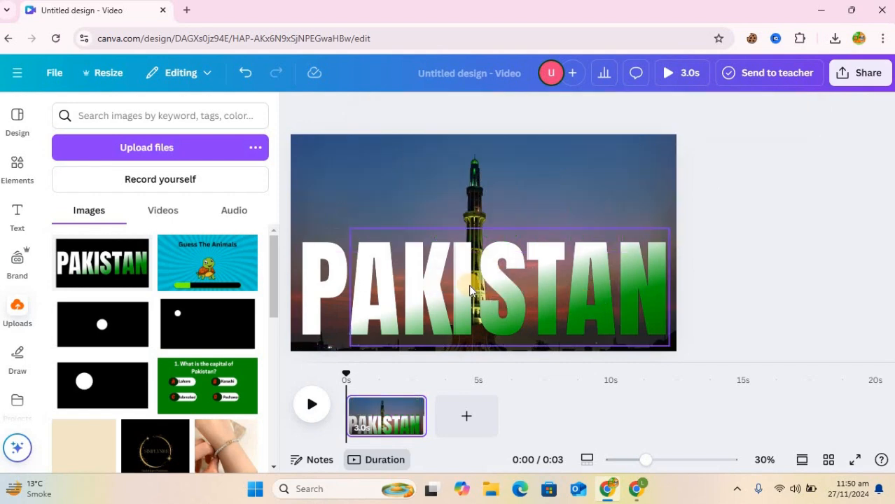
Nudge the letters down, then shift the whole PAKISTAN group up and slightly left.
{"action": "left_click", "coordinate": [325, 245]}
{"action": "left_click", "coordinate": [298, 231]}
{"action": "left_click_drag", "start_coordinate": [322, 245], "coordinate": [335, 270]}
{"action": "left_click", "coordinate": [325, 191]}
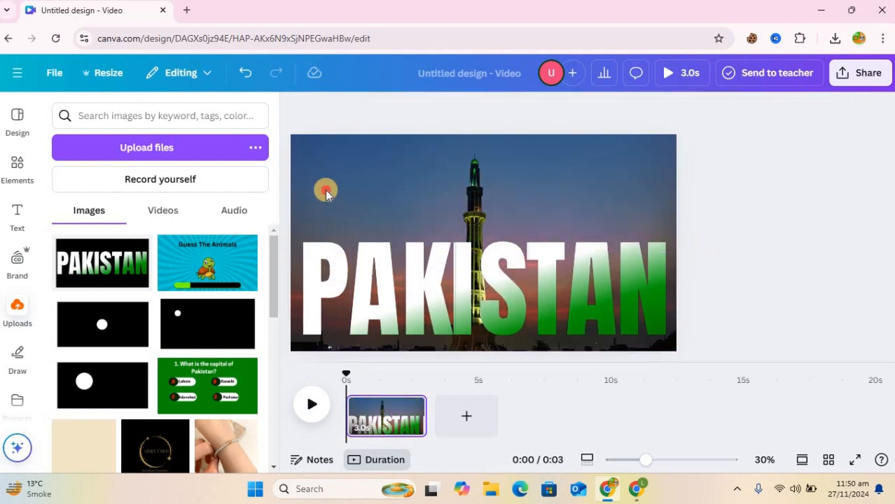
{"action": "left_click", "coordinate": [659, 310]}
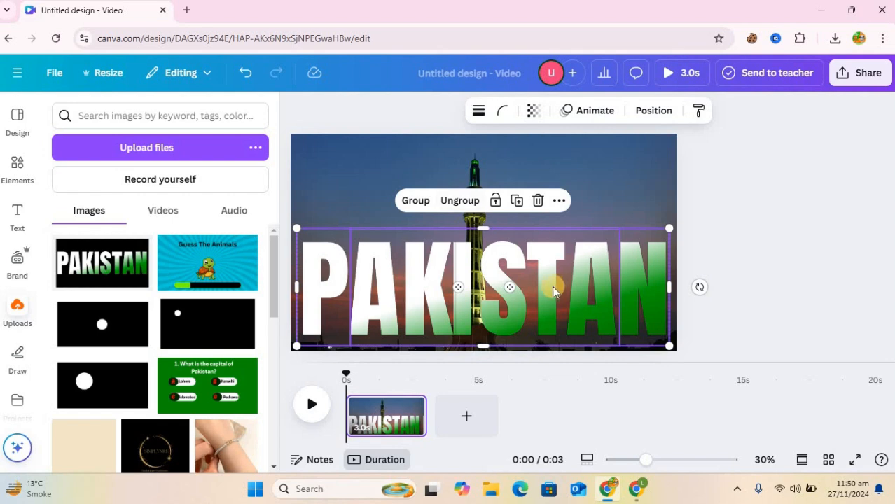
{"action": "left_click_drag", "start_coordinate": [553, 286], "coordinate": [547, 241]}
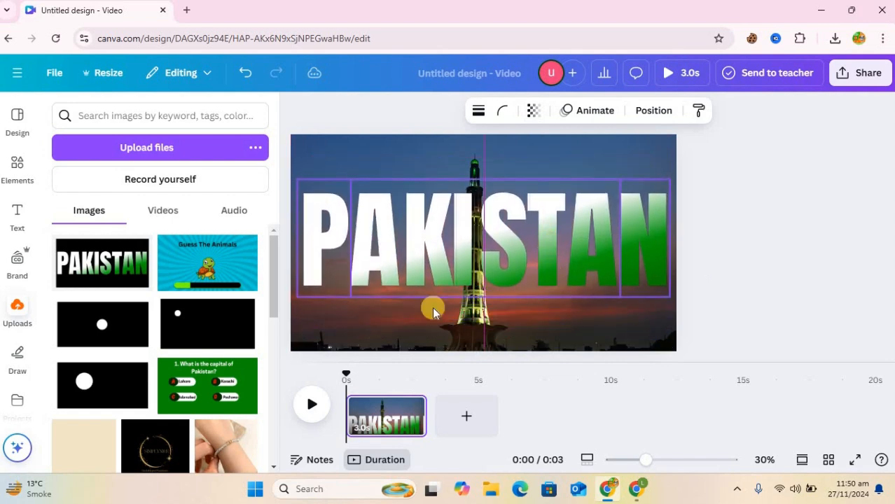
Add an airplane from Elements, rotate it to -90°, shrink it and place it at the left edge.
{"action": "left_click", "coordinate": [16, 170]}
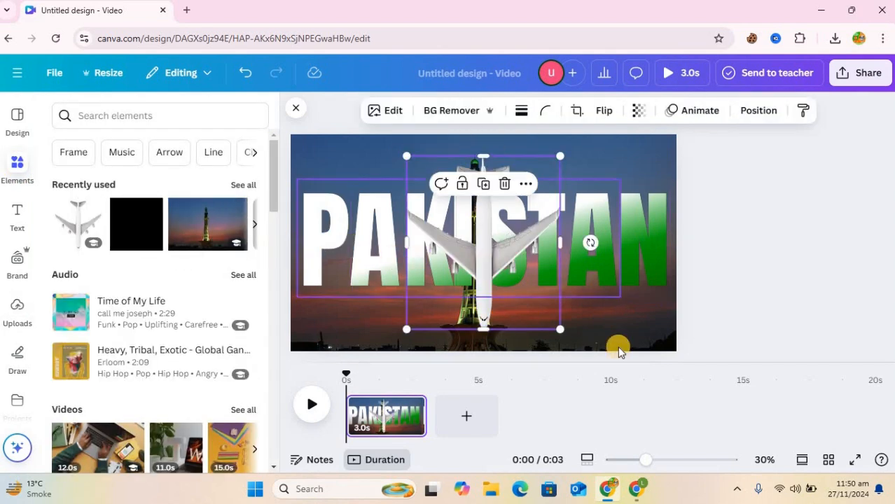
{"action": "left_click_drag", "start_coordinate": [591, 196], "coordinate": [491, 137]}
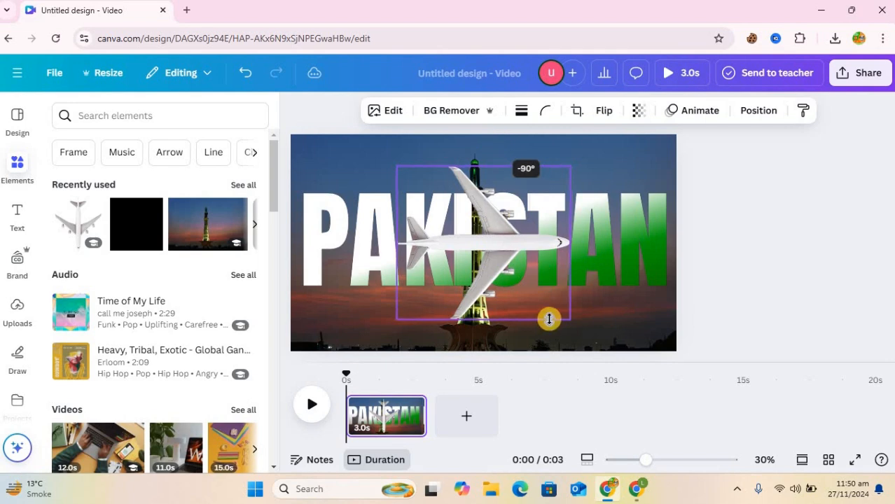
{"action": "left_click_drag", "start_coordinate": [567, 320], "coordinate": [464, 215]}
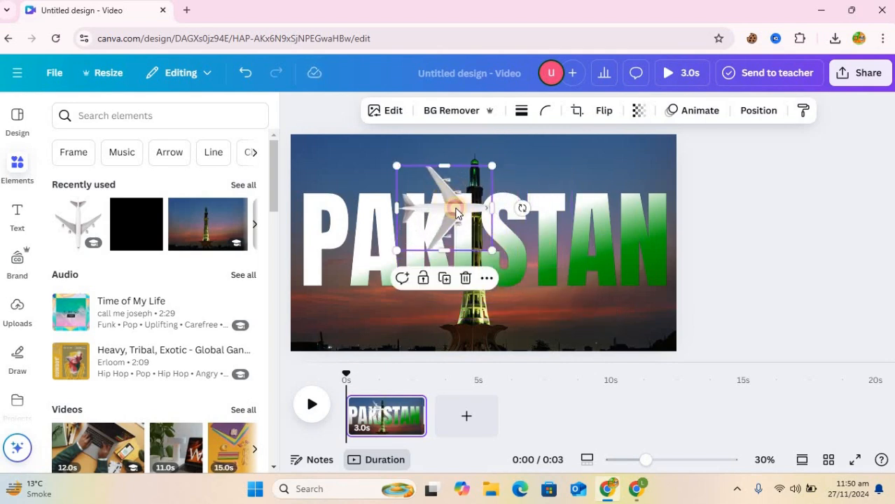
{"action": "mouse_move", "coordinate": [294, 244]}
{"action": "left_mouse_down"}
{"action": "mouse_move", "coordinate": [271, 249]}
{"action": "mouse_move", "coordinate": [287, 250]}
{"action": "left_mouse_up"}
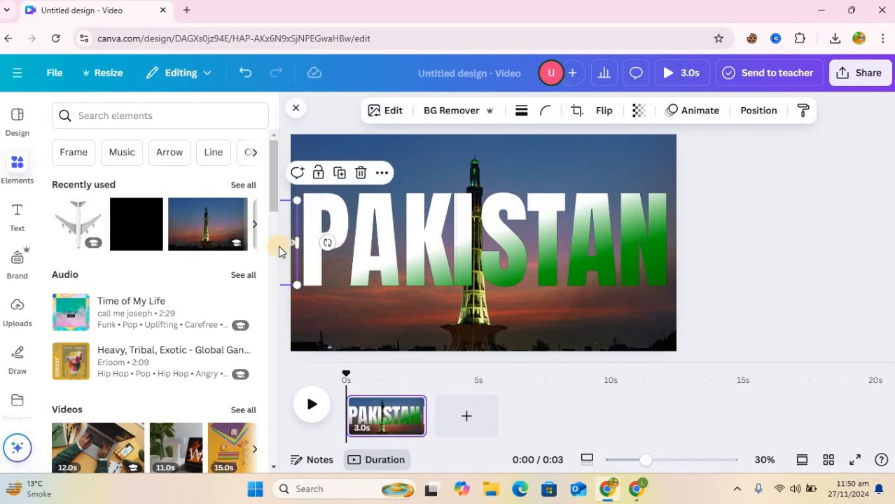
In the Layers list, move the airplane between the PKSA and AITN letter layers.
{"action": "left_click", "coordinate": [695, 112]}
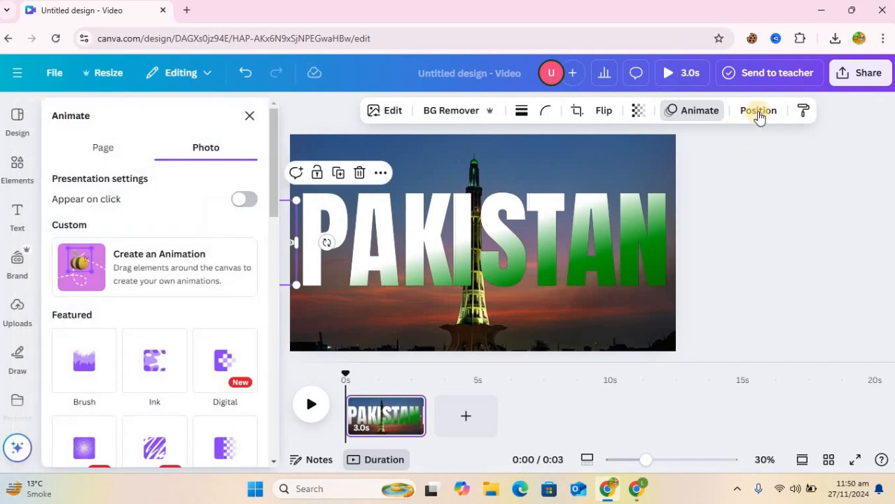
{"action": "left_click", "coordinate": [758, 112]}
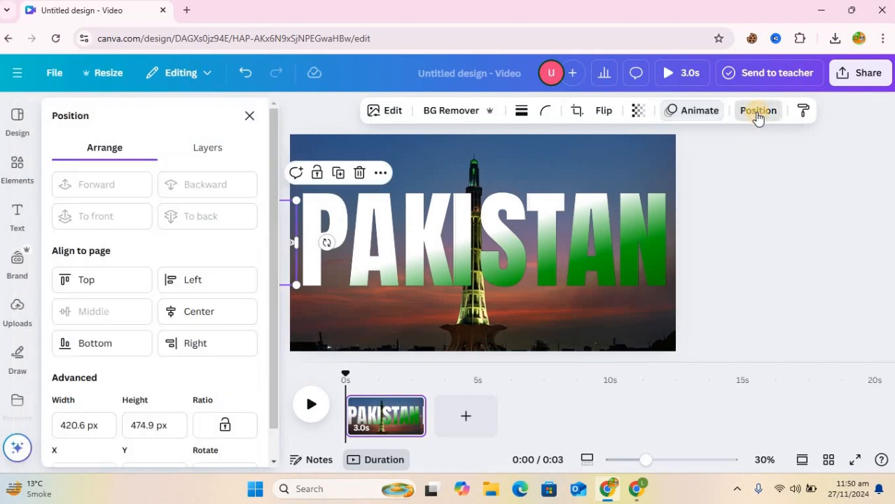
{"action": "left_click", "coordinate": [204, 153]}
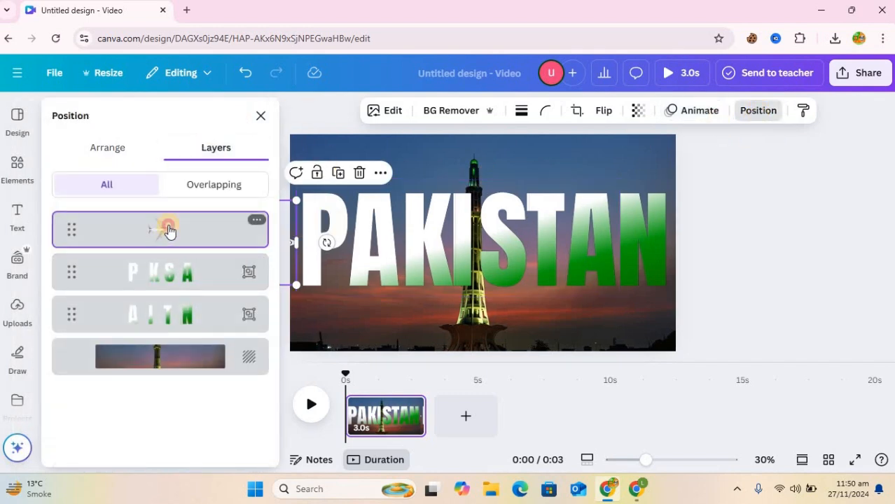
{"action": "left_click_drag", "start_coordinate": [168, 261], "coordinate": [173, 297]}
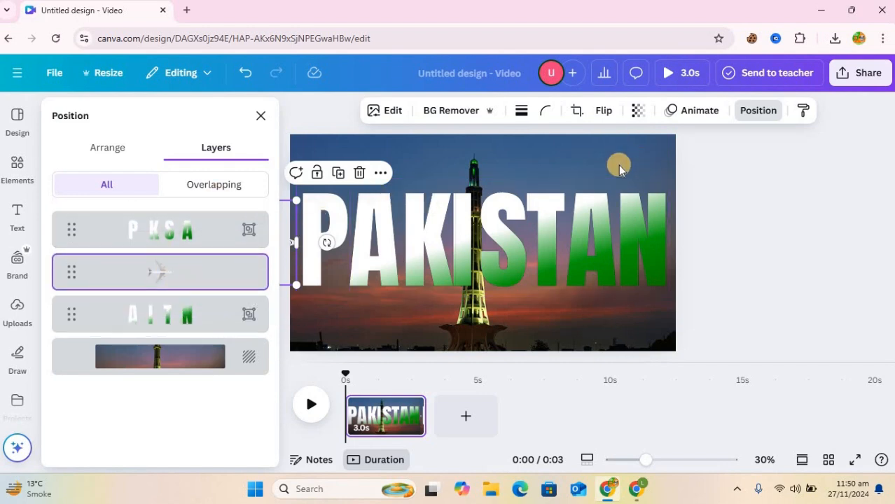
{"action": "left_click", "coordinate": [695, 112]}
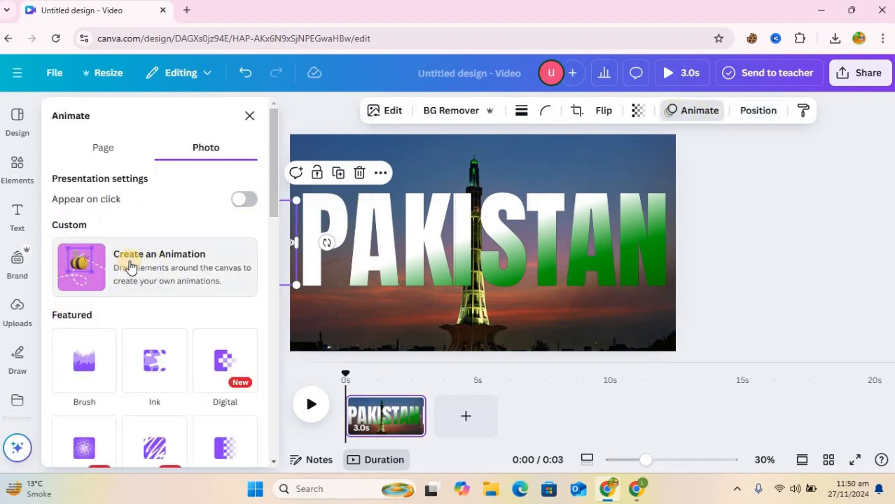
Record a left-to-right custom motion path for the airplane across PAKISTAN with Smooth movement style.
{"action": "left_click", "coordinate": [84, 259]}
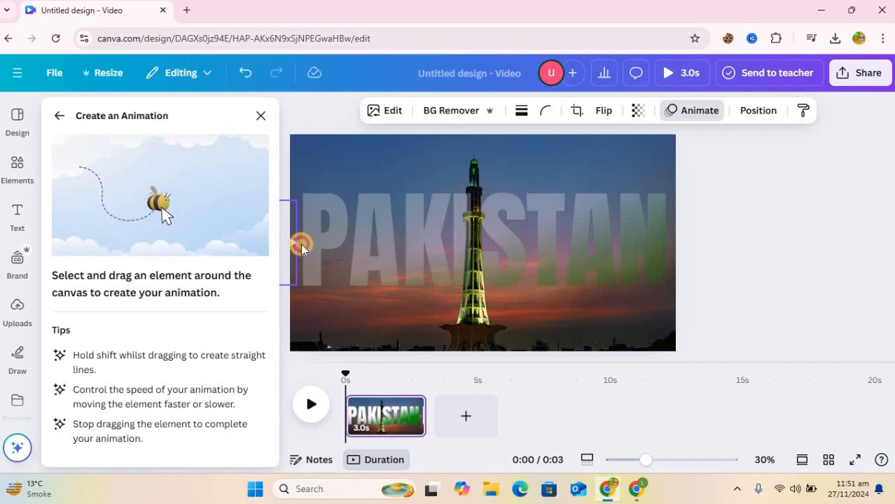
{"action": "mouse_move", "coordinate": [320, 245]}
{"action": "left_mouse_down"}
{"action": "mouse_move", "coordinate": [753, 246]}
{"action": "mouse_move", "coordinate": [748, 252]}
{"action": "left_mouse_up"}
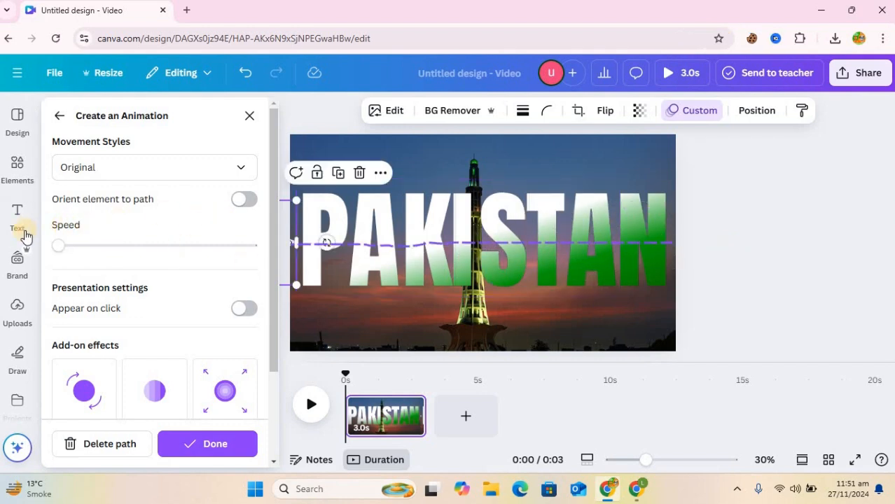
{"action": "mouse_move", "coordinate": [67, 249]}
{"action": "left_mouse_down"}
{"action": "mouse_move", "coordinate": [83, 250]}
{"action": "mouse_move", "coordinate": [63, 252]}
{"action": "left_mouse_up"}
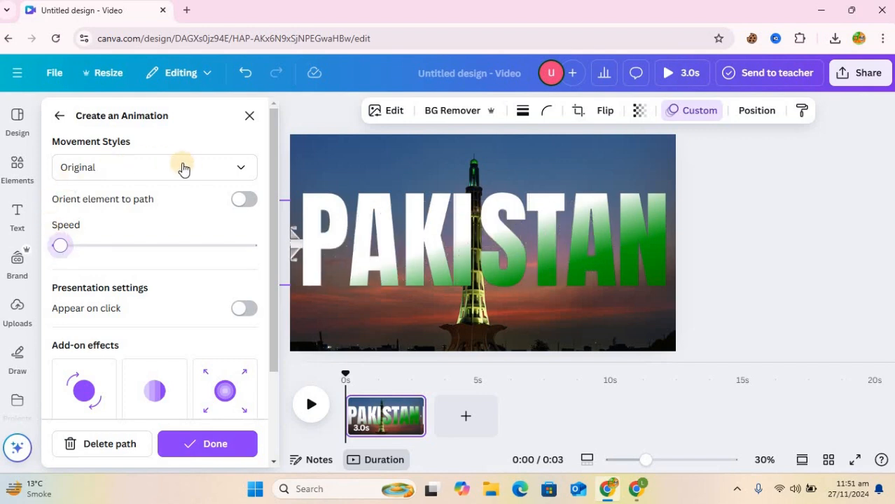
{"action": "left_click", "coordinate": [238, 168]}
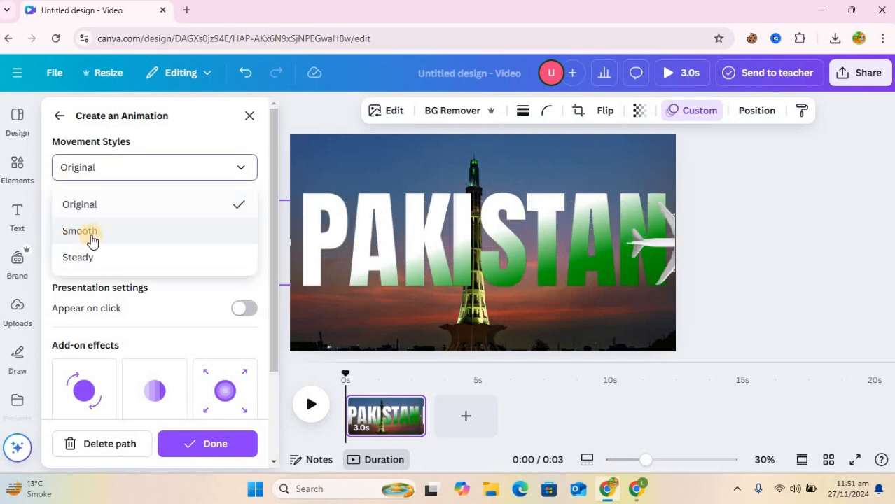
{"action": "left_click", "coordinate": [92, 239]}
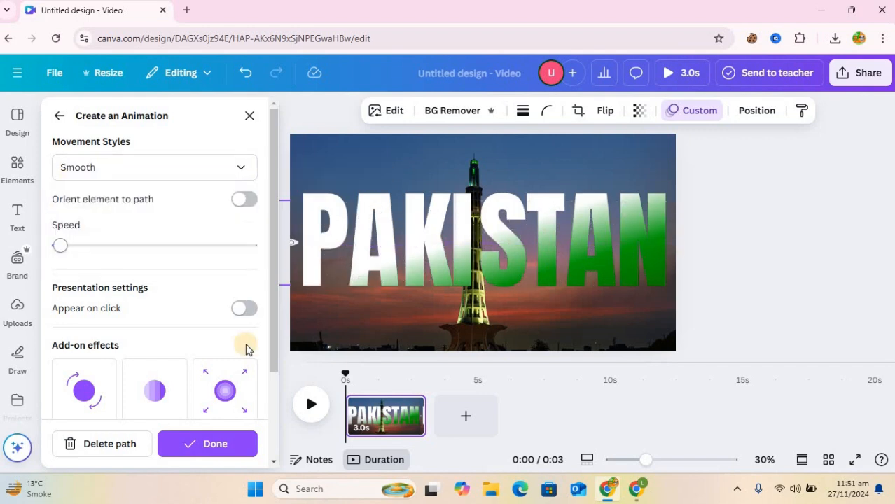
{"action": "left_click", "coordinate": [201, 447]}
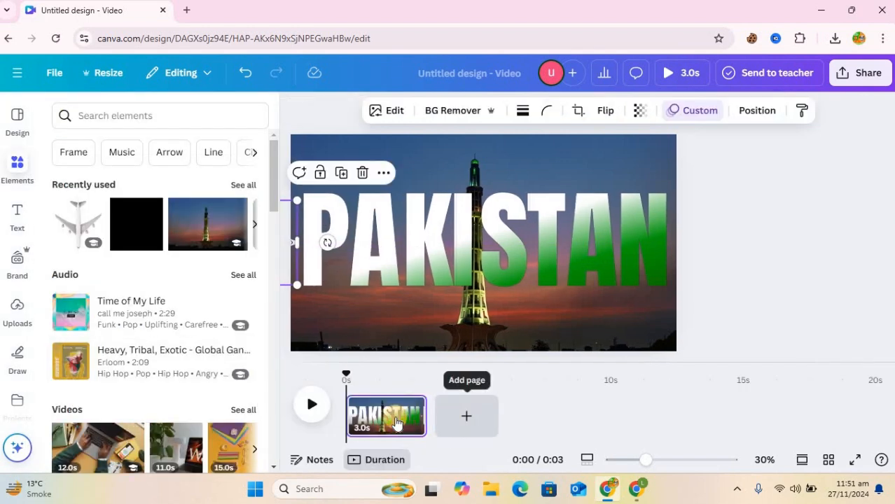
Duplicate the tower page and link both pages with a Match & Move transition of 1.5 s.
{"action": "right_click", "coordinate": [396, 420]}
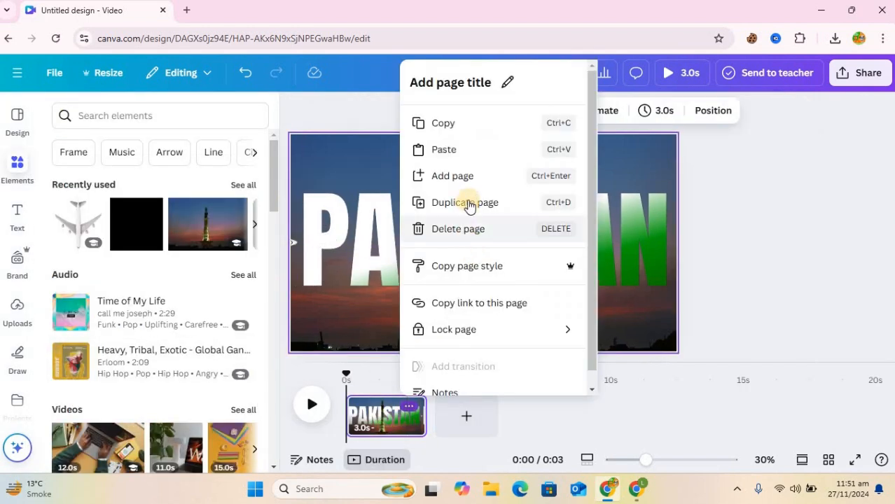
{"action": "left_click", "coordinate": [467, 202]}
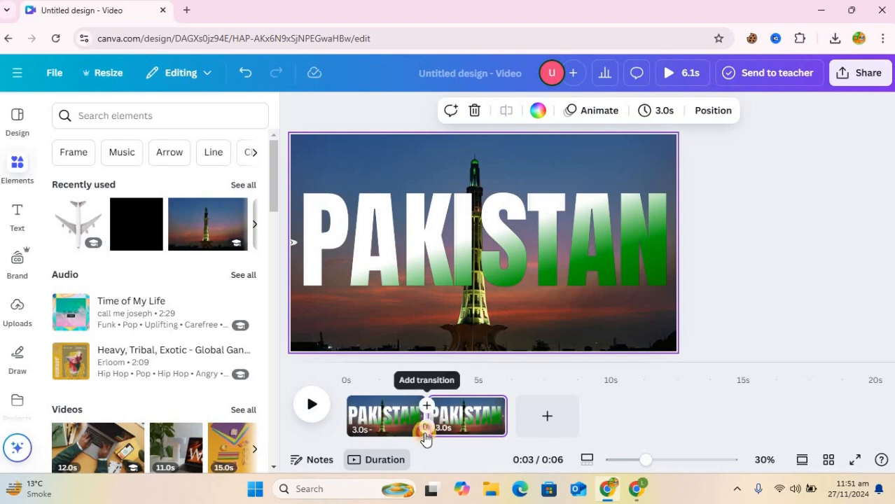
{"action": "left_click", "coordinate": [427, 406]}
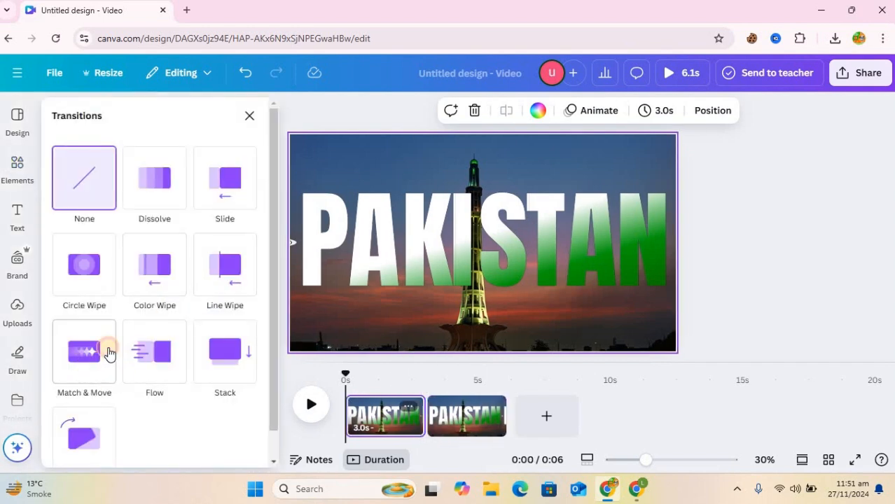
{"action": "left_click", "coordinate": [108, 353]}
{"action": "left_click_drag", "start_coordinate": [105, 389], "coordinate": [270, 366]}
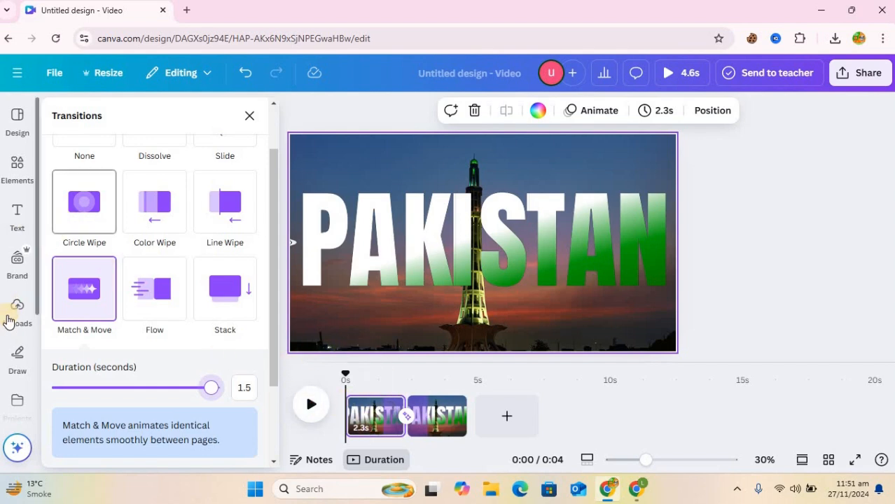
Add the uploaded Read All Over track to the timeline with a 0.6s fade-out.
{"action": "left_click", "coordinate": [249, 116]}
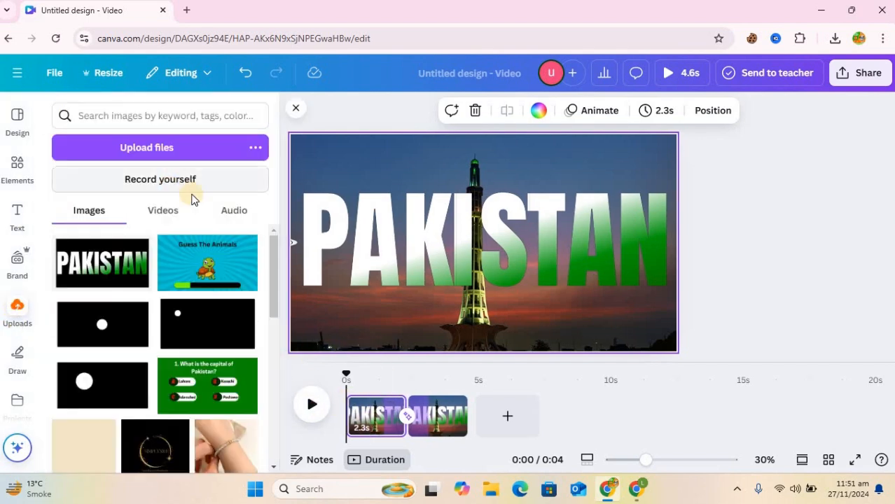
{"action": "left_click", "coordinate": [230, 211]}
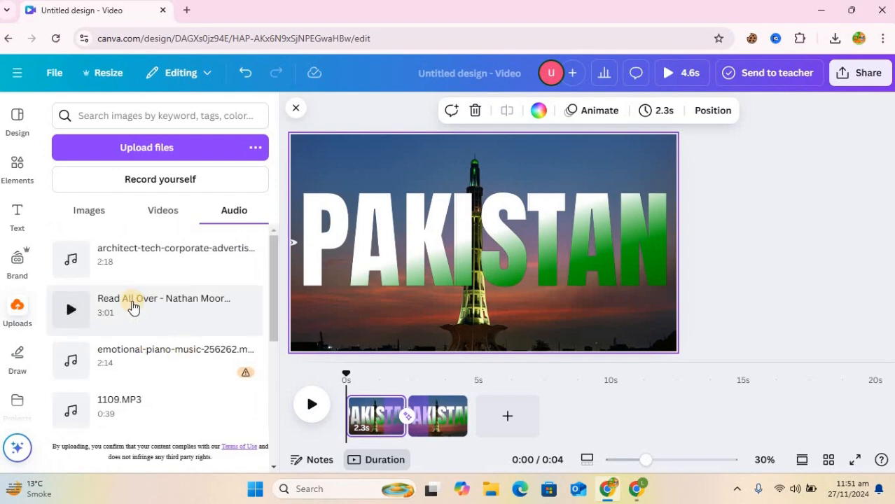
{"action": "left_click_drag", "start_coordinate": [136, 306], "coordinate": [469, 424]}
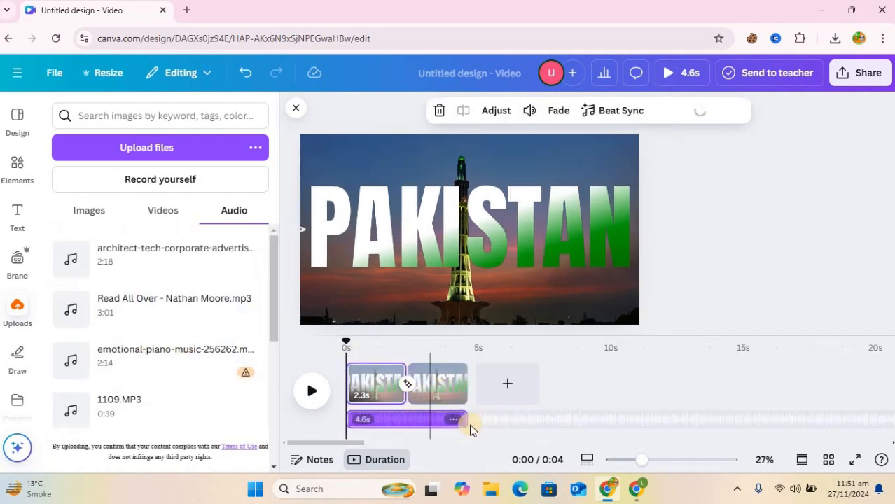
{"action": "right_click", "coordinate": [431, 423]}
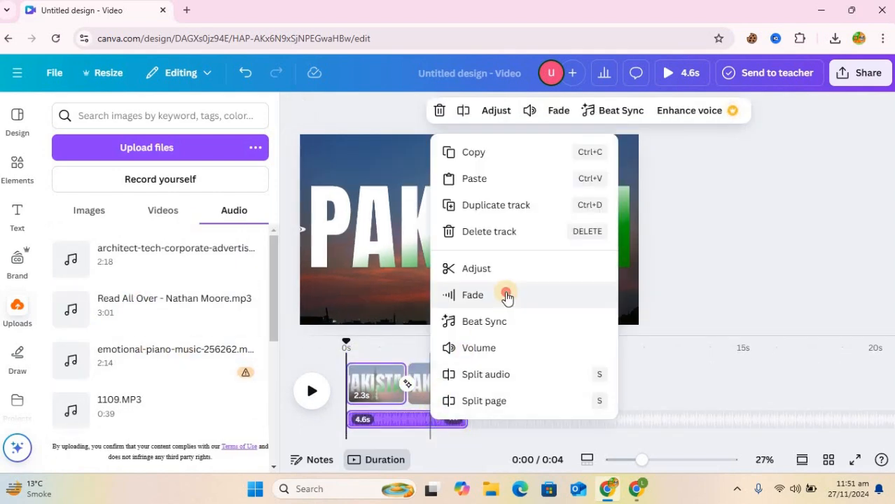
{"action": "left_click", "coordinate": [510, 300]}
{"action": "left_click_drag", "start_coordinate": [462, 218], "coordinate": [504, 222]}
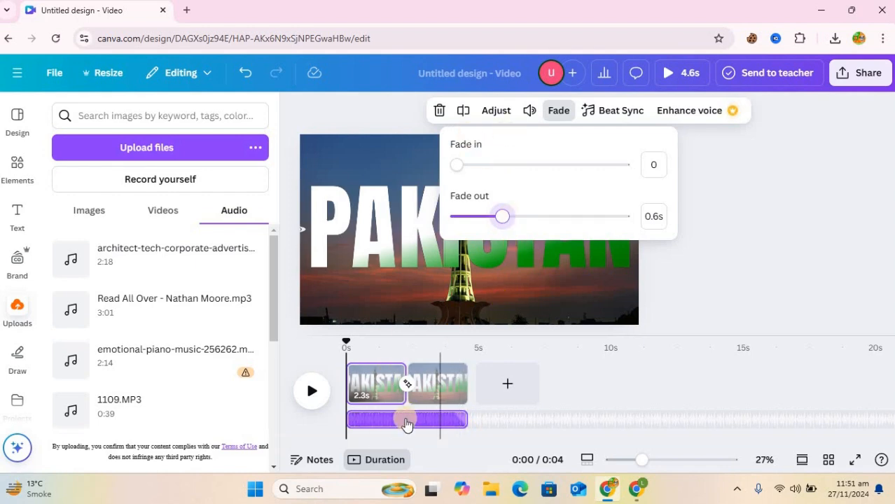
Lower the music track's volume to 20.
{"action": "right_click", "coordinate": [406, 423]}
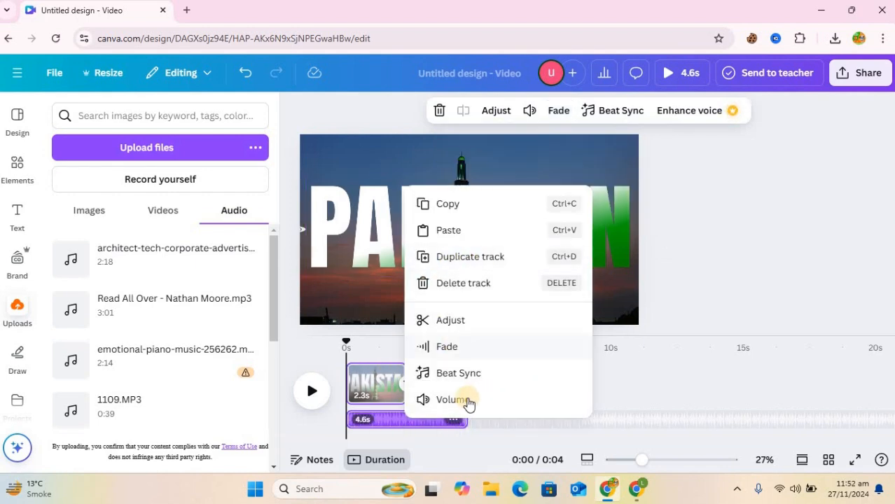
{"action": "left_click", "coordinate": [465, 401]}
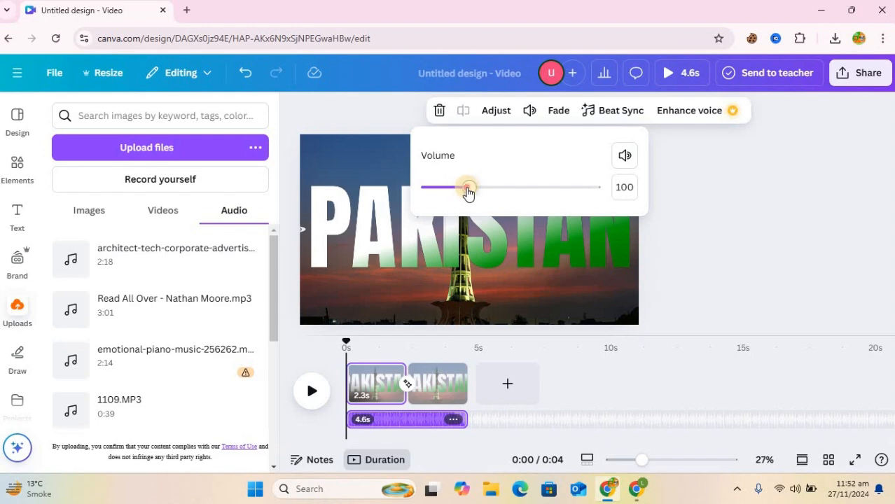
{"action": "left_click_drag", "start_coordinate": [467, 193], "coordinate": [435, 192]}
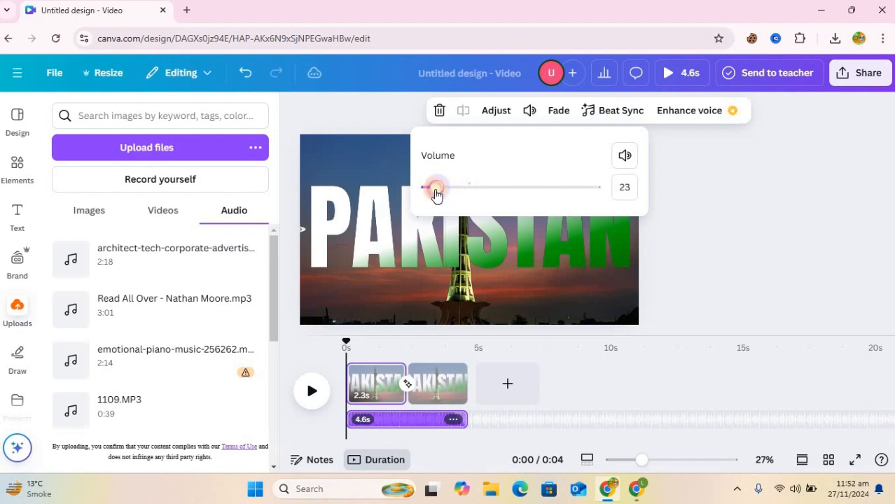
{"action": "left_click", "coordinate": [706, 199]}
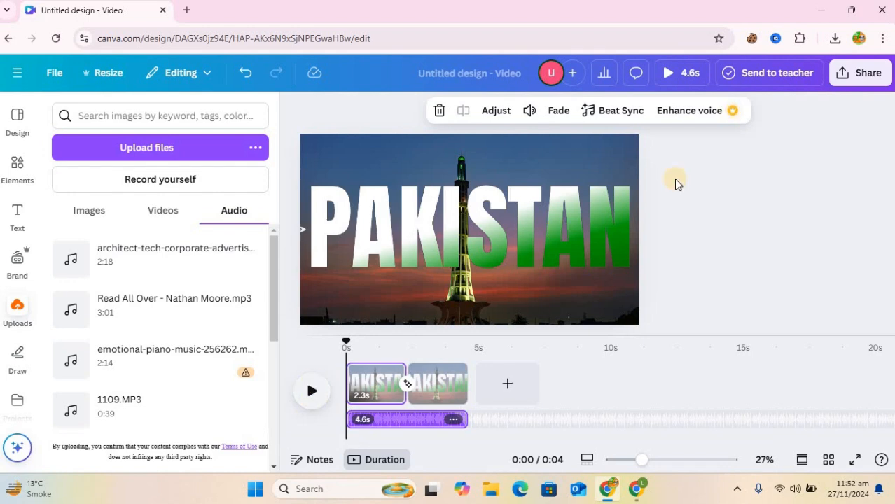
Play the video preview to watch the airplane fly through PAKISTAN with music.
{"action": "left_click", "coordinate": [682, 73]}
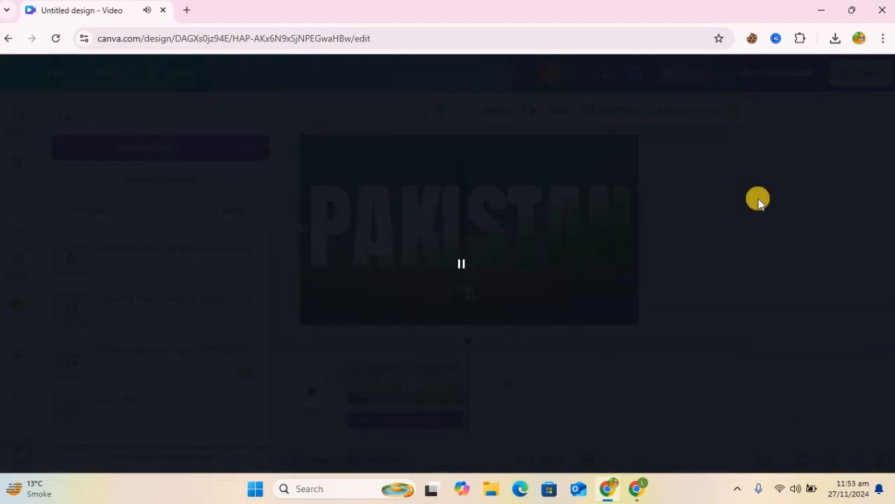